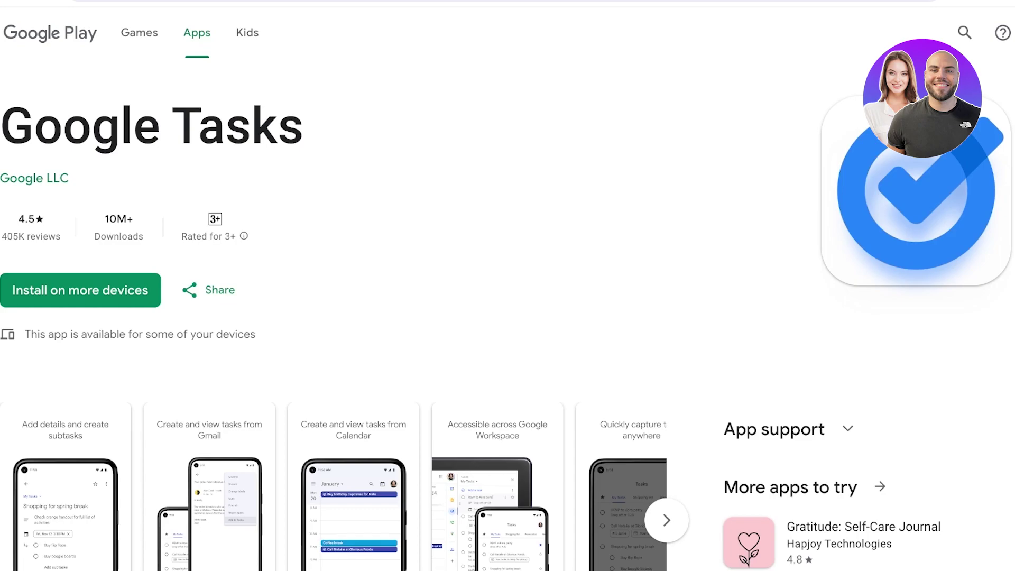
- Look through the Google Tasks listing on Google Play, from the screenshots and data safety section to the ratings and reviews
{"action": "scroll", "coordinate": [507, 317], "scroll_direction": "down", "scroll_amount": 3}
{"action": "scroll", "coordinate": [508, 317], "scroll_direction": "up", "scroll_amount": 3}
{"action": "scroll", "coordinate": [507, 317], "scroll_direction": "down", "scroll_amount": 4}
{"action": "scroll", "coordinate": [508, 317], "scroll_direction": "down", "scroll_amount": 3}
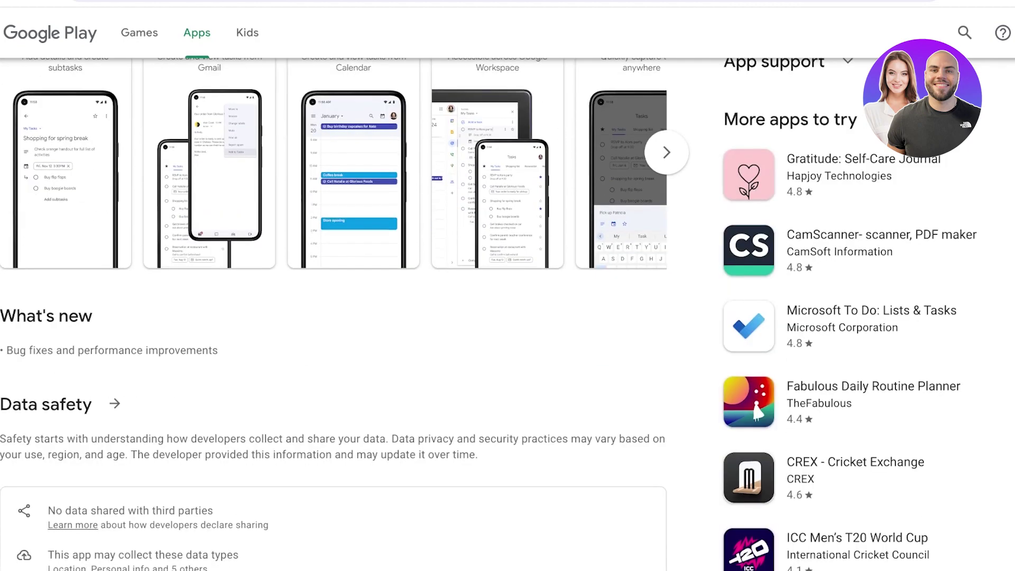
{"action": "scroll", "coordinate": [507, 317], "scroll_direction": "down", "scroll_amount": 8}
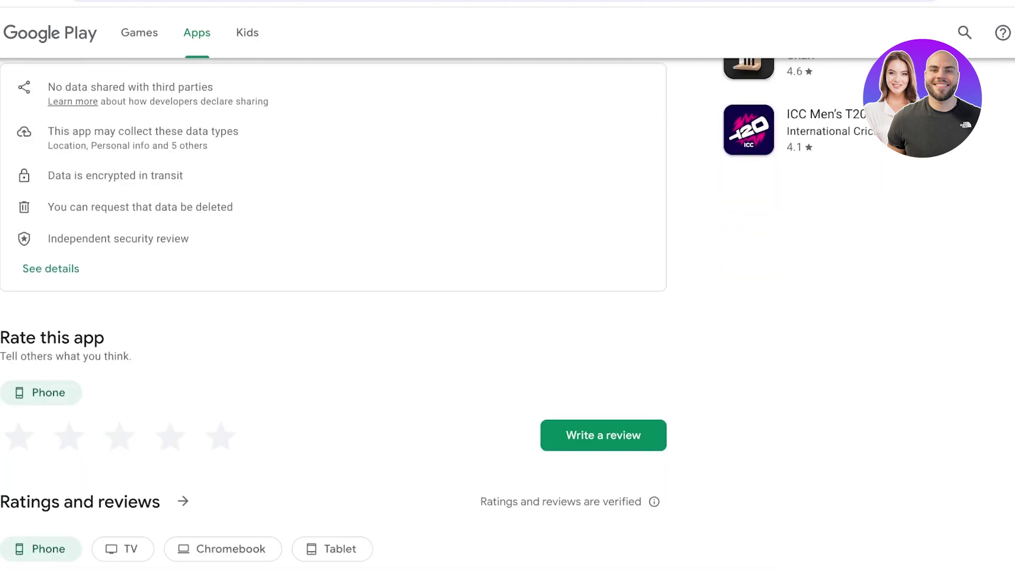
{"action": "scroll", "coordinate": [508, 317], "scroll_direction": "down", "scroll_amount": 7}
{"action": "scroll", "coordinate": [507, 317], "scroll_direction": "up", "scroll_amount": 1}
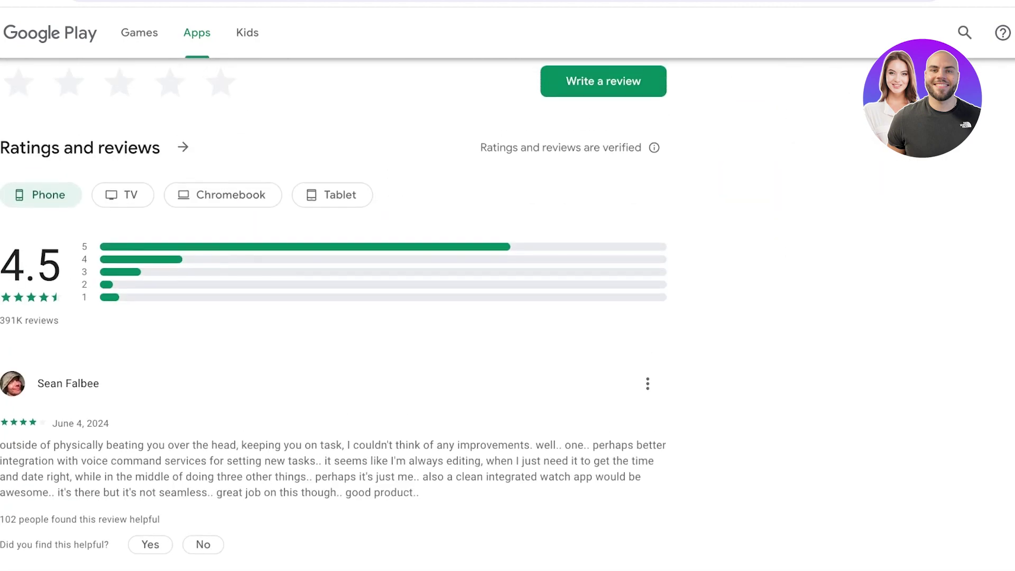
- Compare the Google Tasks ratings and reviews for TV, Chromebook, Tablet and Phone, and return to the start of the listing
{"action": "scroll", "coordinate": [333, 317], "scroll_direction": "up", "scroll_amount": 1}
{"action": "left_click", "coordinate": [122, 226]}
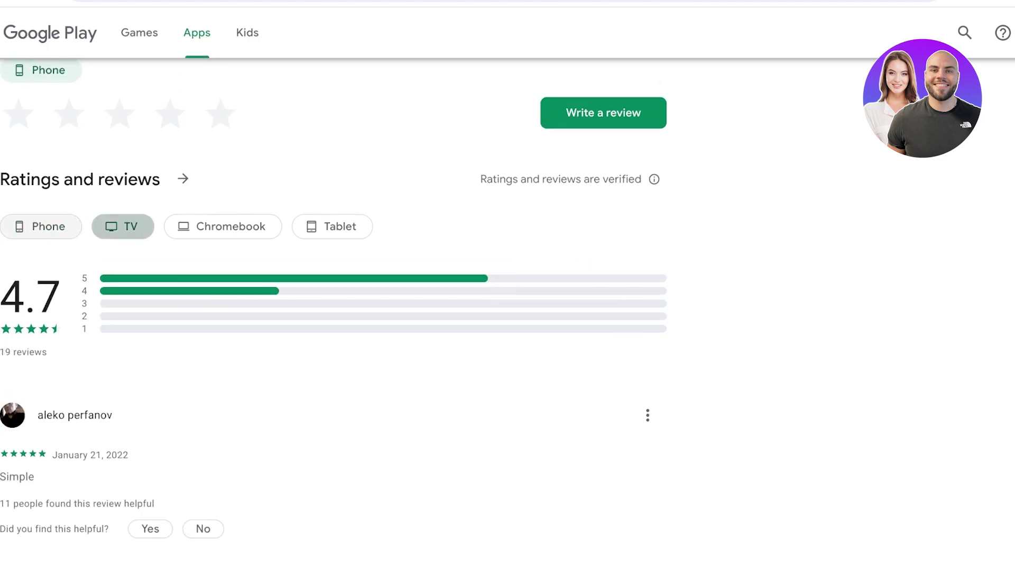
{"action": "left_click", "coordinate": [41, 226]}
{"action": "scroll", "coordinate": [40, 228], "scroll_direction": "up", "scroll_amount": 1}
{"action": "left_click", "coordinate": [223, 230]}
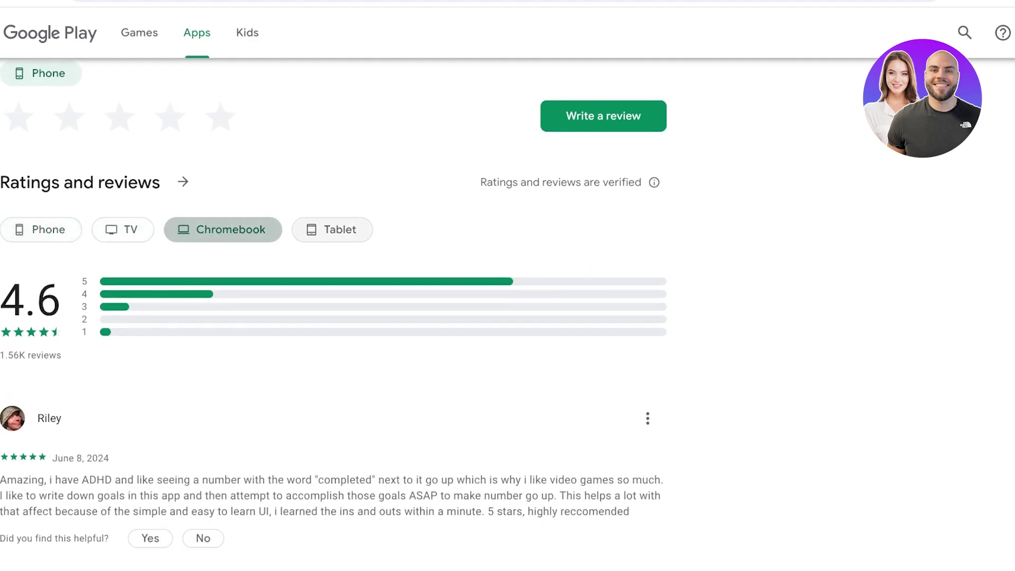
{"action": "left_click", "coordinate": [332, 230]}
{"action": "left_click", "coordinate": [41, 230]}
{"action": "scroll", "coordinate": [41, 230], "scroll_direction": "up", "scroll_amount": 2}
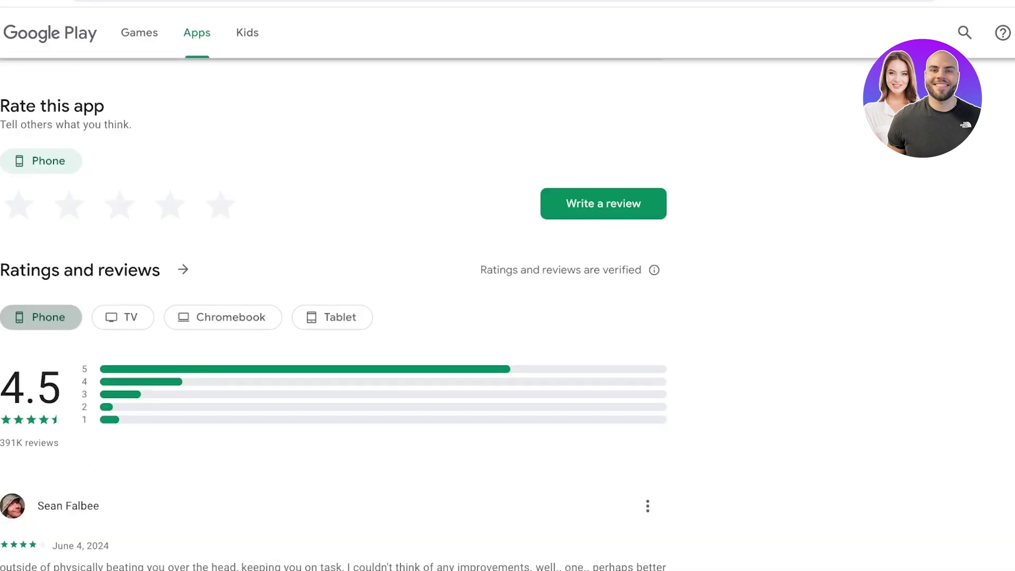
{"action": "scroll", "coordinate": [68, 266], "scroll_direction": "up", "scroll_amount": 1}
{"action": "scroll", "coordinate": [507, 314], "scroll_direction": "up", "scroll_amount": 15}
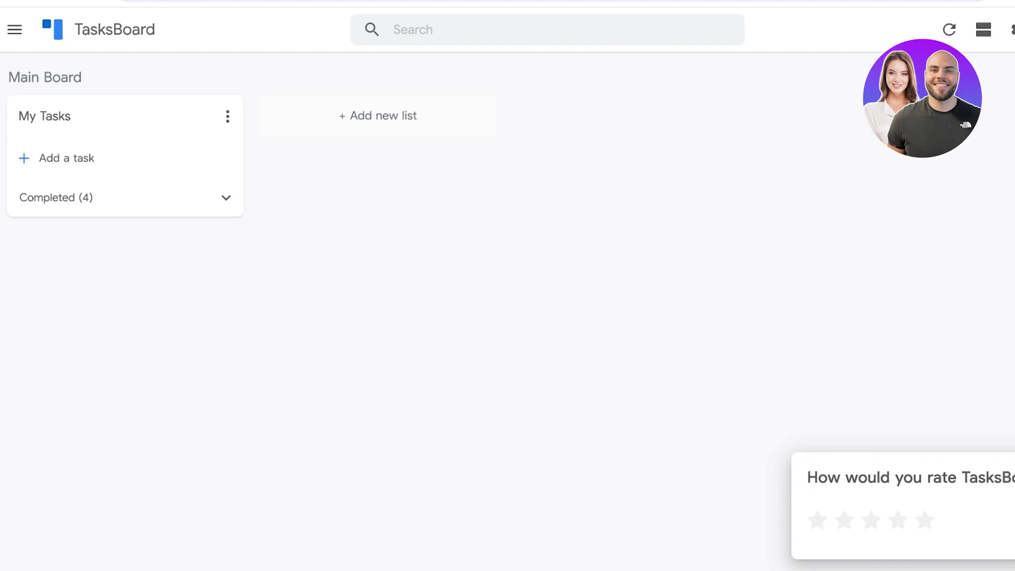
- Switch to TasksBoard and try to add a second board
{"action": "left_click", "coordinate": [15, 29]}
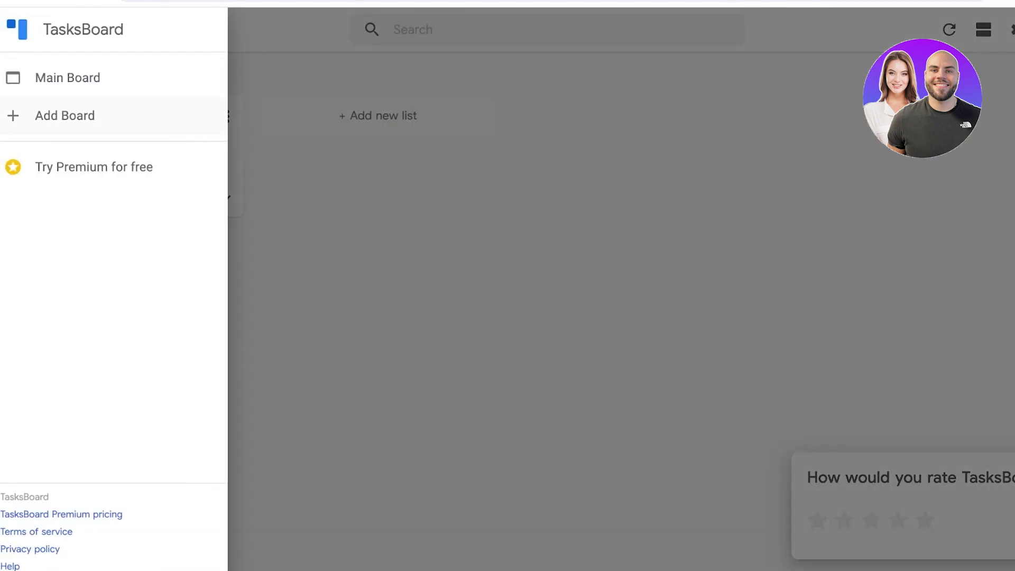
{"action": "left_click", "coordinate": [65, 116]}
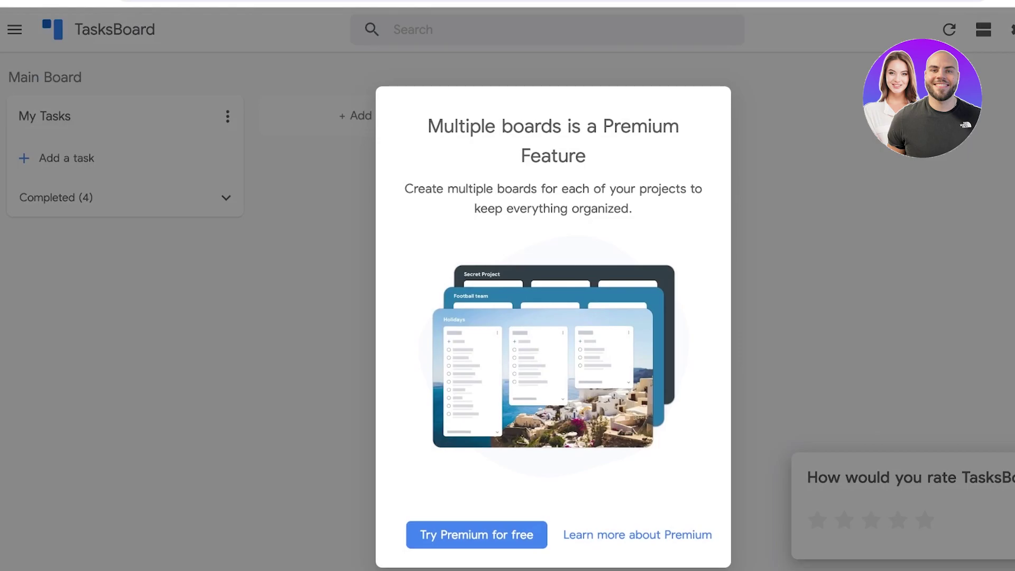
{"action": "key", "text": "Escape"}
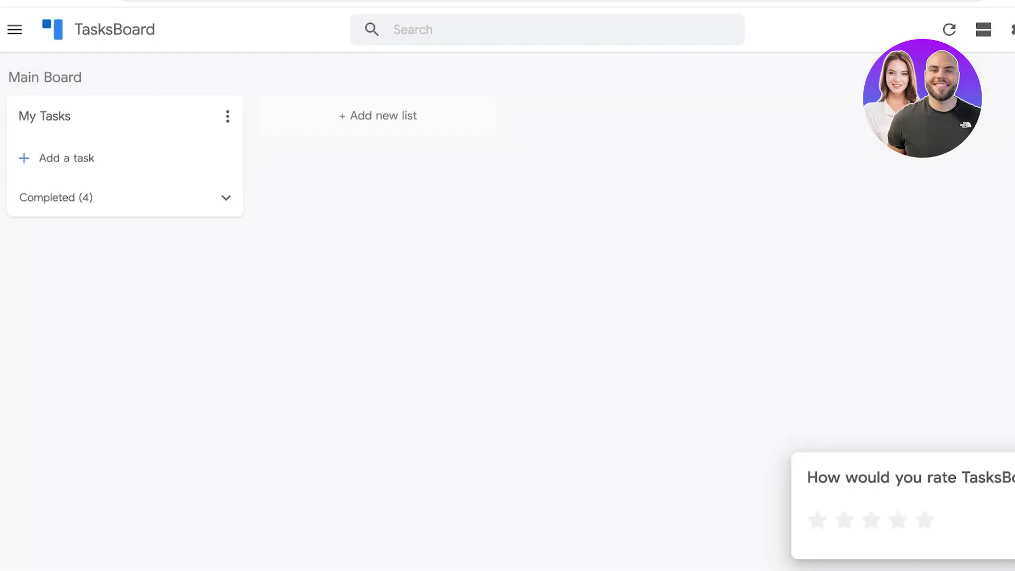
- View the completed tasks of the My Tasks list on the Main Board and collapse them again
{"action": "left_click", "coordinate": [1014, 77]}
{"action": "left_click", "coordinate": [66, 158]}
{"action": "left_click", "coordinate": [67, 158]}
{"action": "left_click", "coordinate": [224, 276]}
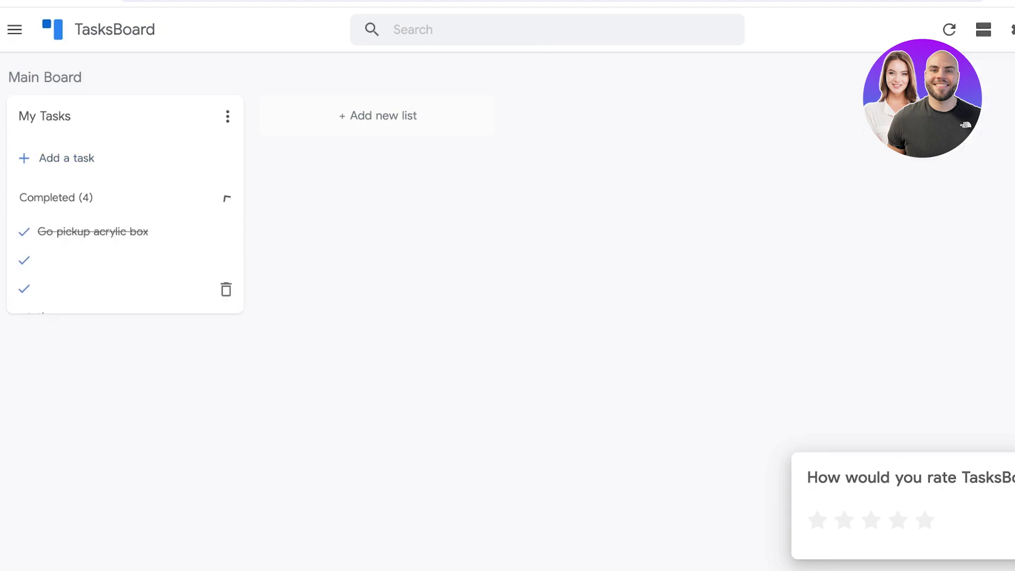
{"action": "left_click", "coordinate": [226, 198]}
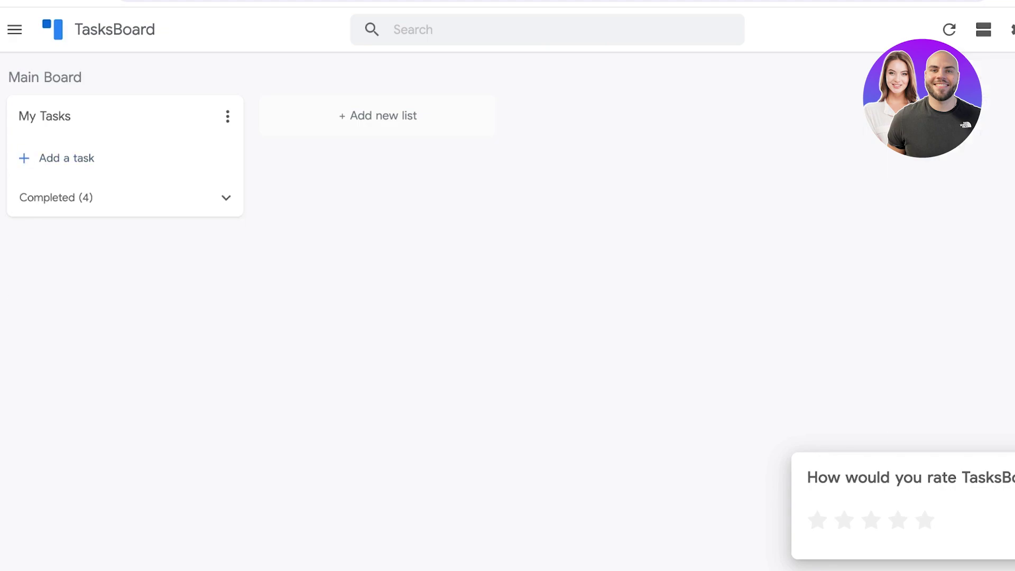
{"action": "left_click", "coordinate": [67, 158]}
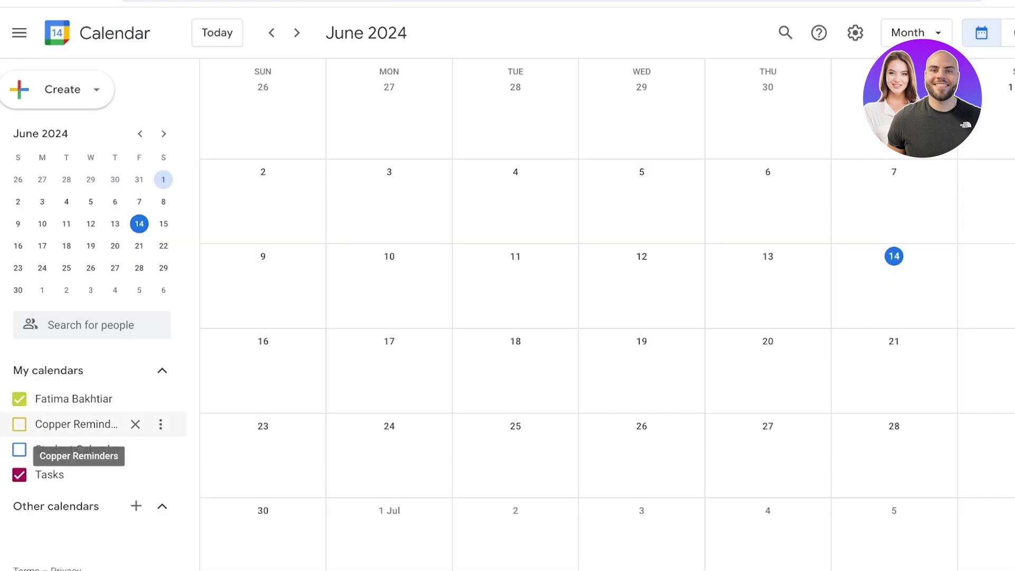
- Switch to Google Calendar, toggle the Copper Reminders and student calendars, and open the Tasks view
{"action": "left_click", "coordinate": [19, 424]}
{"action": "left_click", "coordinate": [19, 449]}
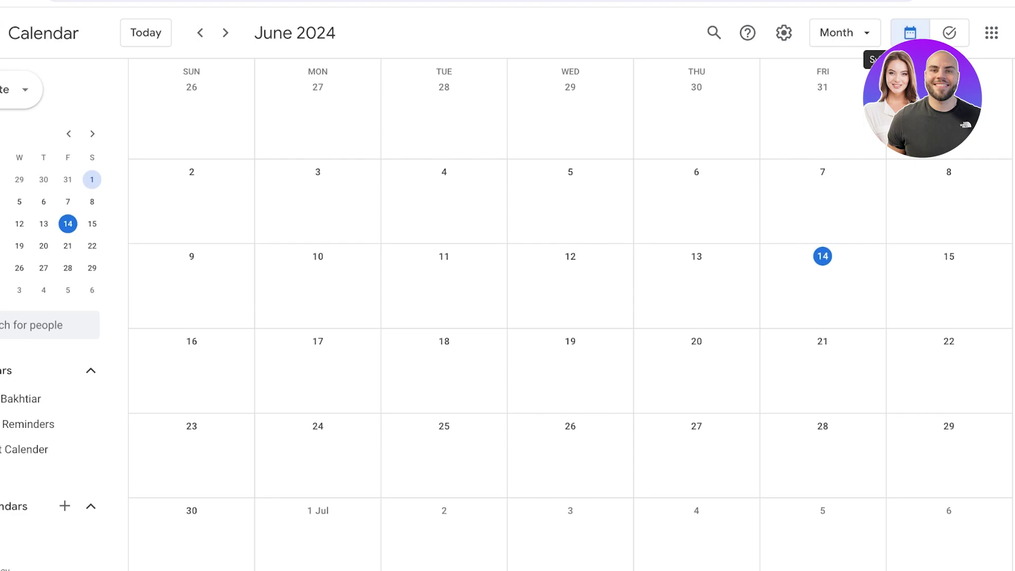
{"action": "left_click", "coordinate": [950, 32]}
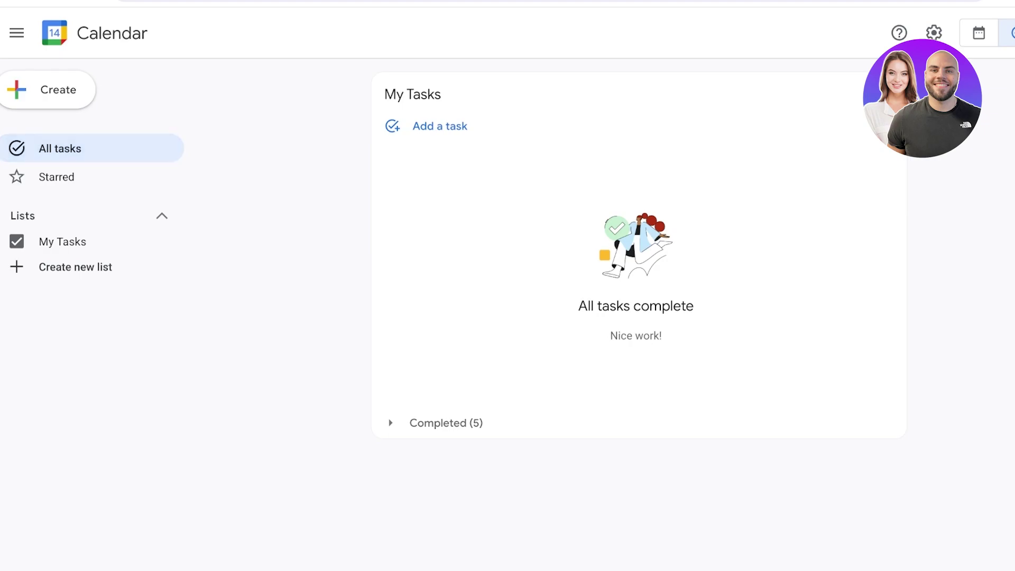
- View the starred tasks in the Tasks view
{"action": "left_click", "coordinate": [57, 177]}
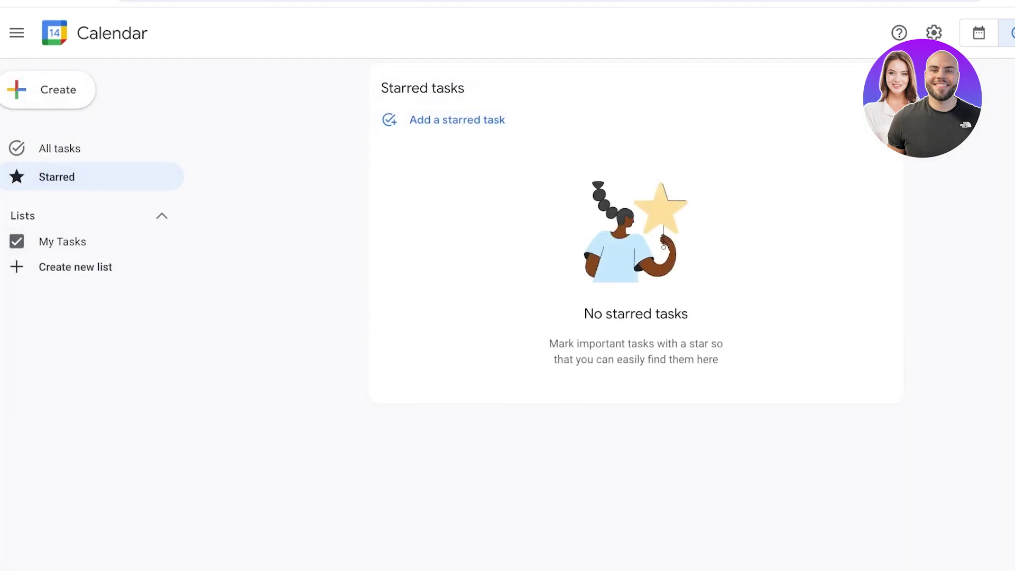
{"action": "left_click", "coordinate": [62, 242]}
{"action": "left_click", "coordinate": [62, 241]}
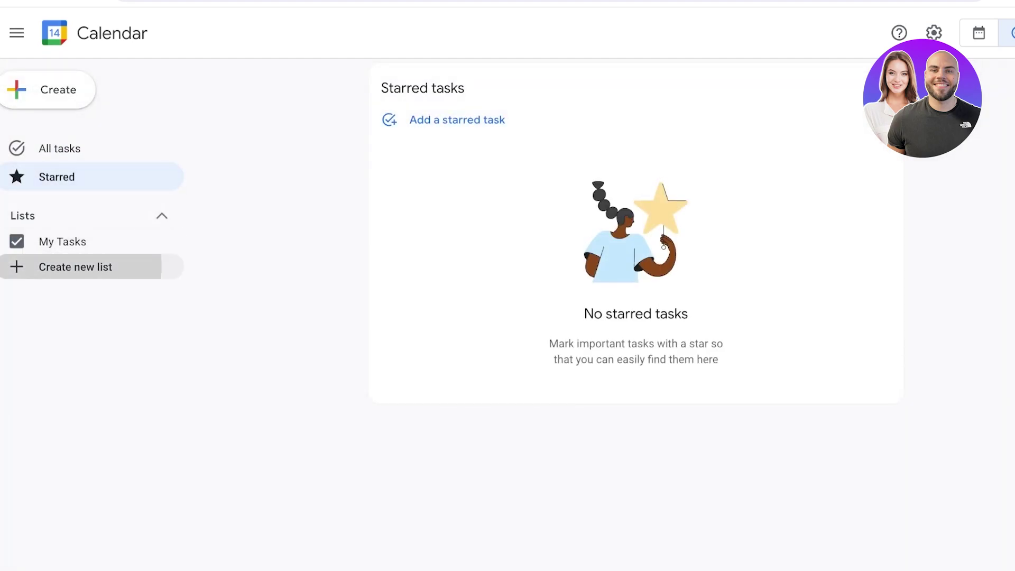
- Create a new task list named "University Tasks" and keep it displayed beside My Tasks
{"action": "left_click", "coordinate": [75, 267]}
{"action": "left_click", "coordinate": [538, 353]}
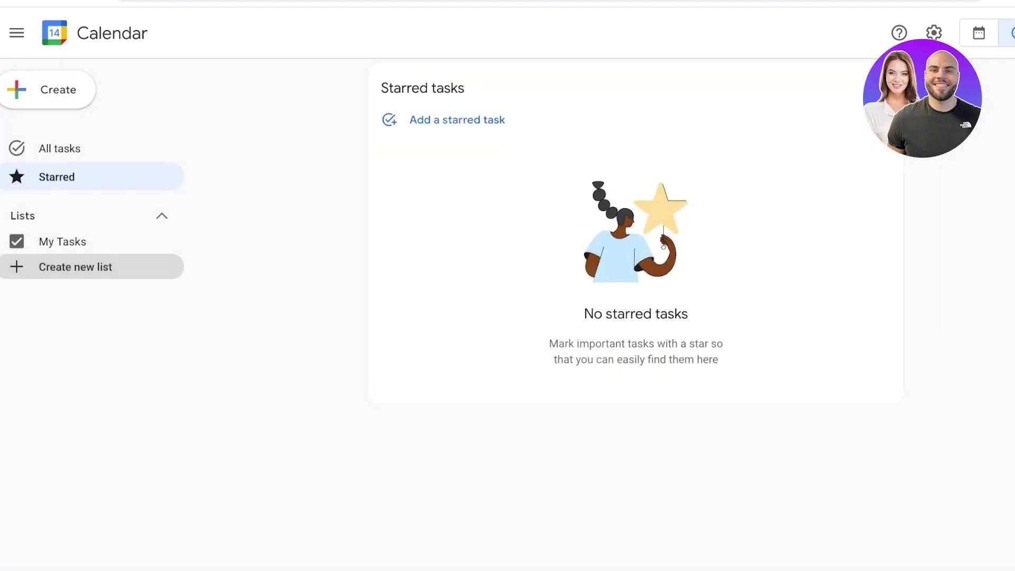
{"action": "left_click", "coordinate": [75, 266]}
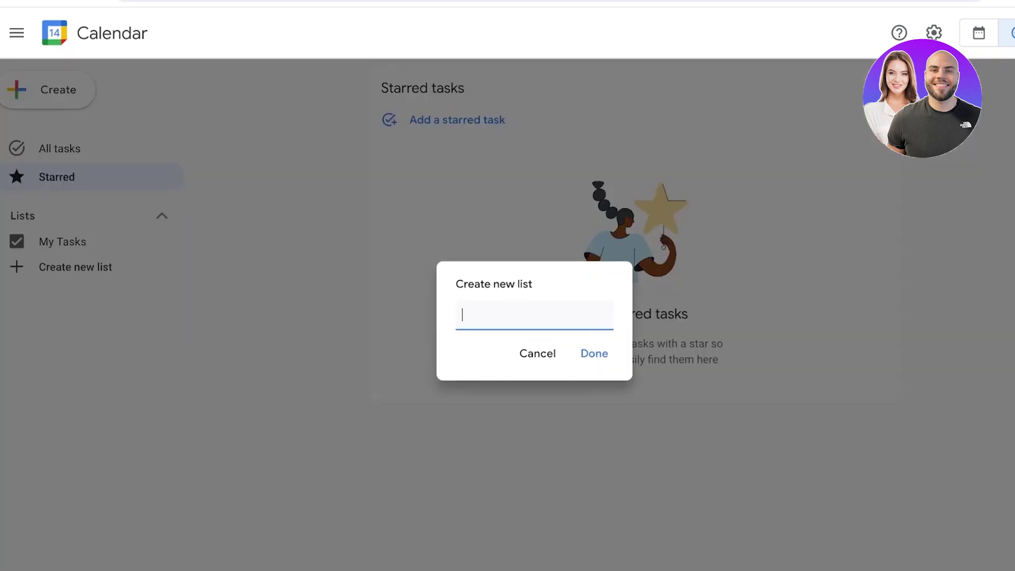
{"action": "type", "text": "Grocery list"}
{"action": "key", "text": "BackSpace"}
{"action": "key", "text": "BackSpace"}
{"action": "key", "text": "BackSpace"}
{"action": "key", "text": "BackSpace"}
{"action": "key", "text": "BackSpace"}
{"action": "key", "text": "BackSpace"}
{"action": "key", "text": "BackSpace"}
{"action": "key", "text": "BackSpace"}
{"action": "key", "text": "BackSpace"}
{"action": "key", "text": "BackSpace"}
{"action": "key", "text": "BackSpace"}
{"action": "type", "text": "A"}
{"action": "key", "text": "BackSpace"}
{"action": "type", "text": "University Tasks"}
{"action": "key", "text": "Return"}
{"action": "left_click", "coordinate": [17, 267]}
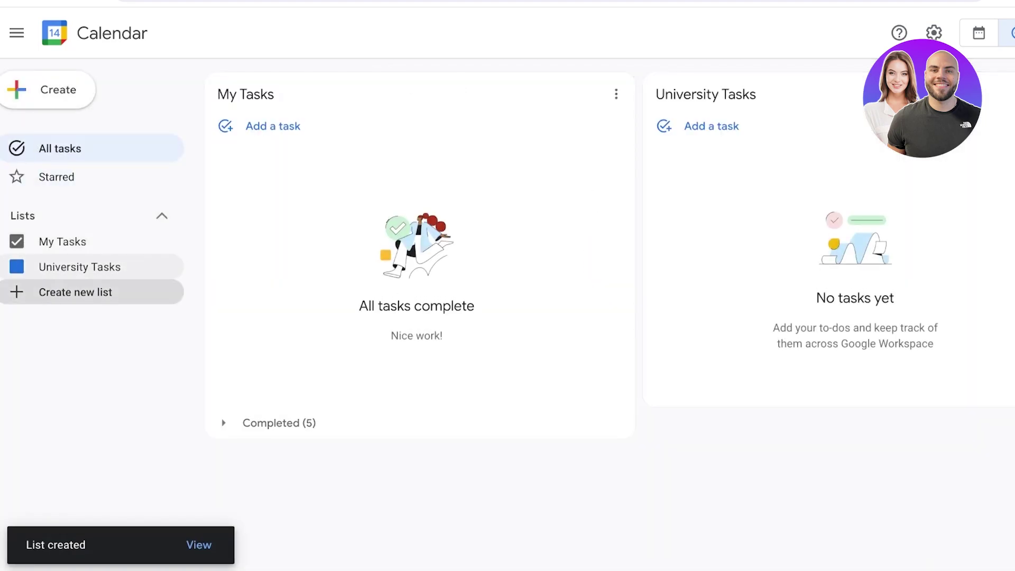
{"action": "left_click", "coordinate": [17, 267]}
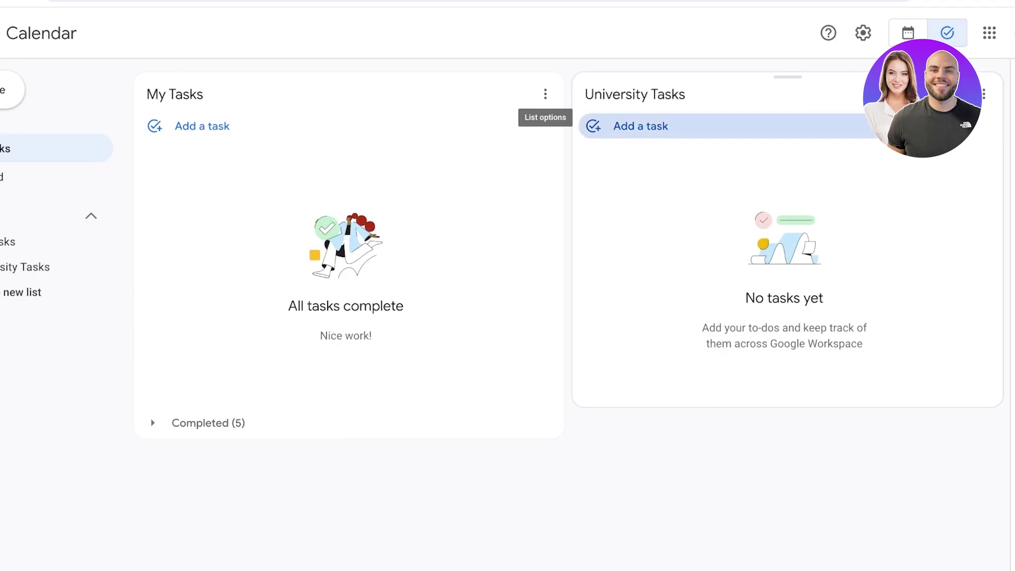
- Add a task titled "Get my internship verified" to the University Tasks list
{"action": "left_click", "coordinate": [641, 126]}
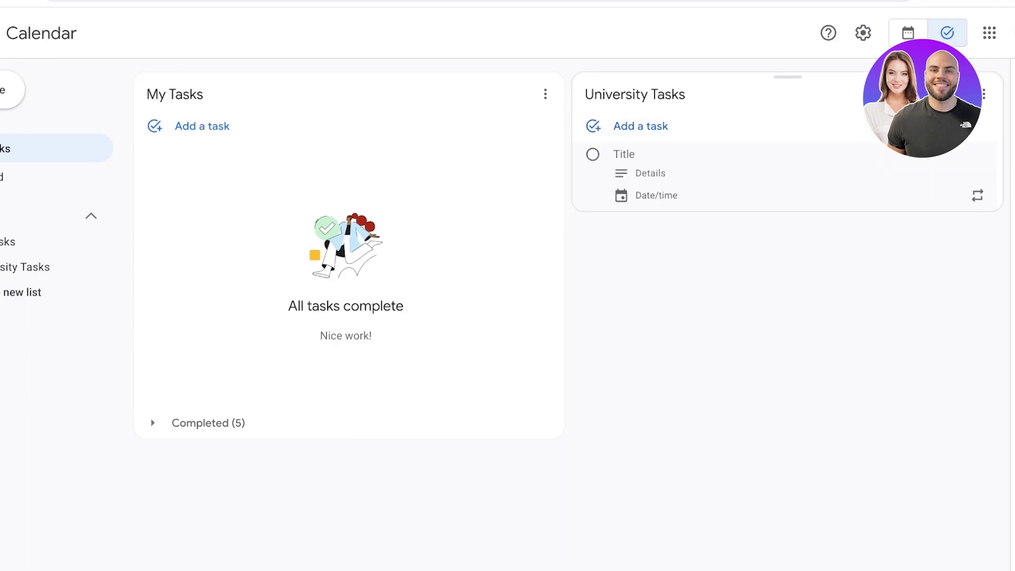
{"action": "type", "text": "Get my interns"}
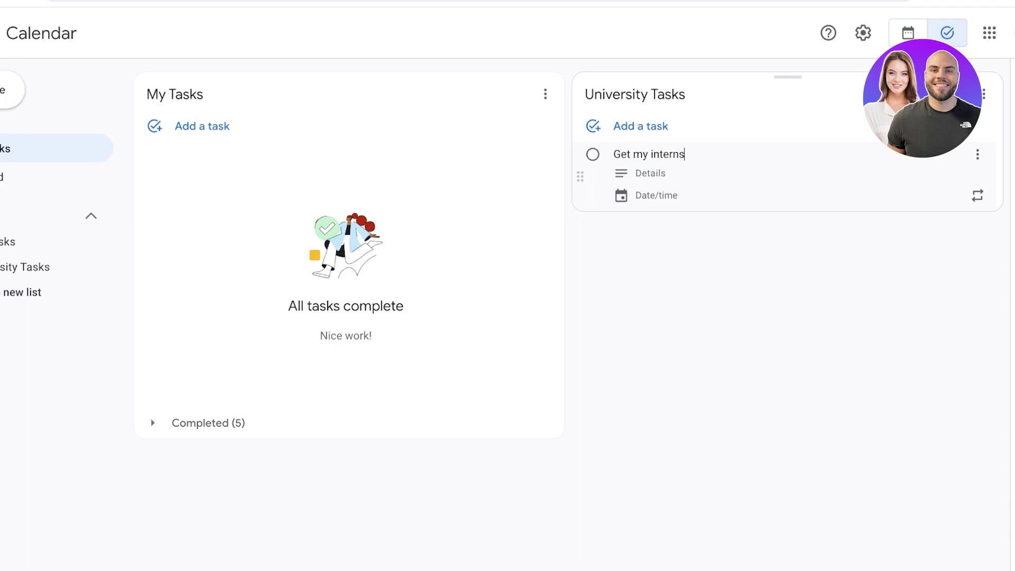
{"action": "type", "text": "hip verified"}
- Enter "Visit the sudent support center to get more info" as the details of the internship task
{"action": "left_click", "coordinate": [650, 174]}
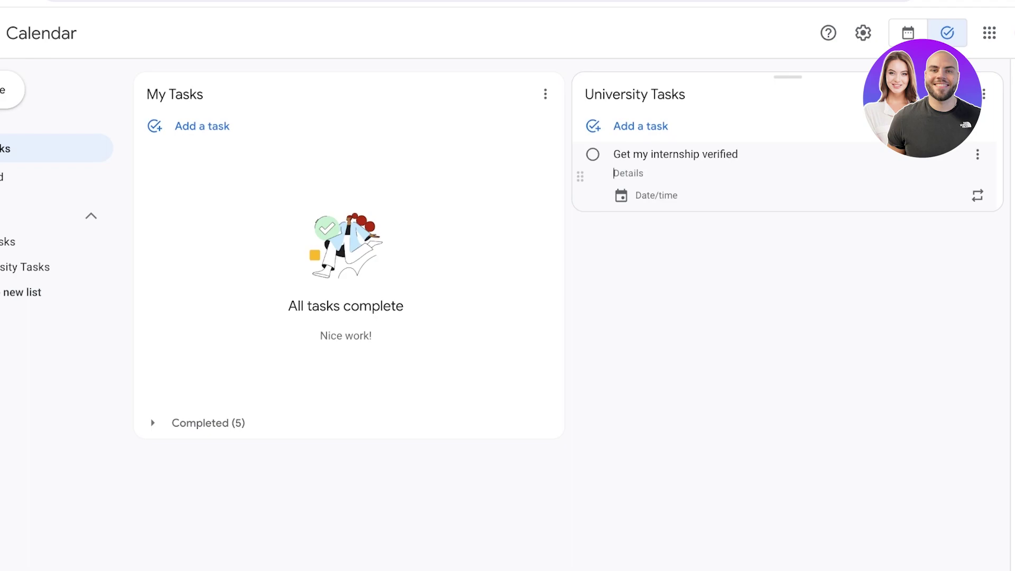
{"action": "type", "text": "Visit the sud"}
{"action": "key", "text": "BackSpace"}
{"action": "type", "text": "dent support center "}
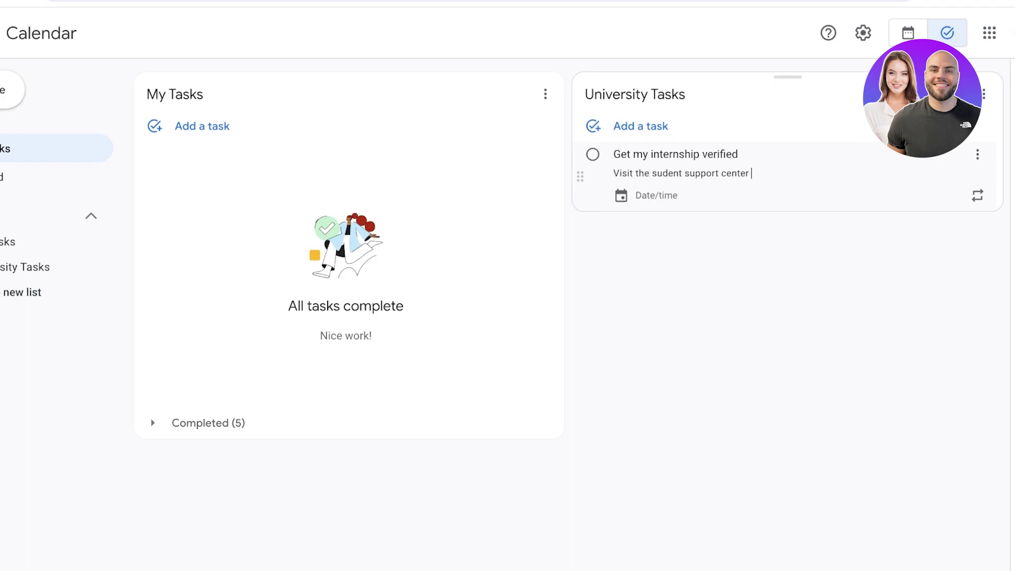
{"action": "type", "text": "to get more info"}
{"action": "key", "text": "Return"}
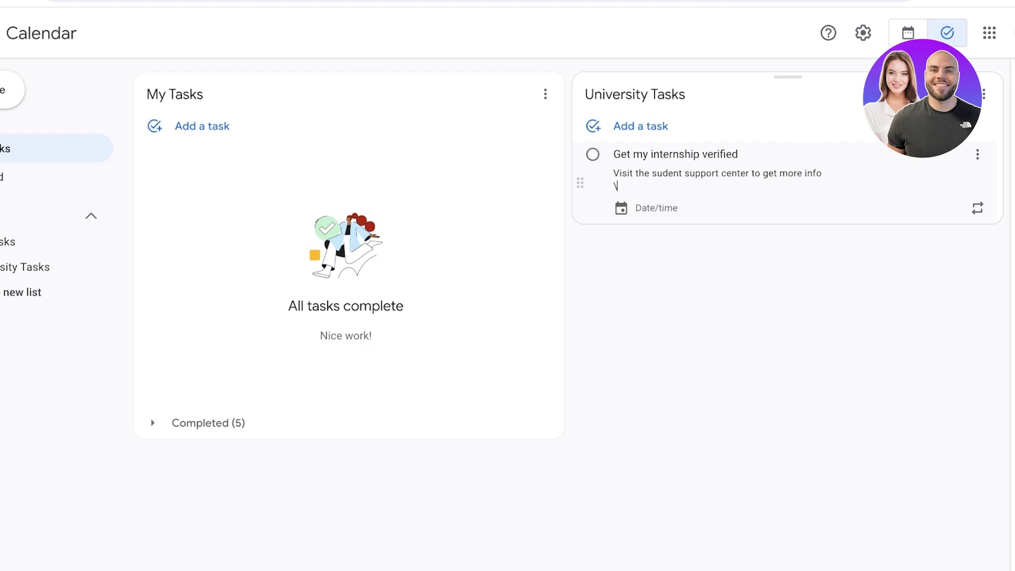
{"action": "key", "text": "BackSpace"}
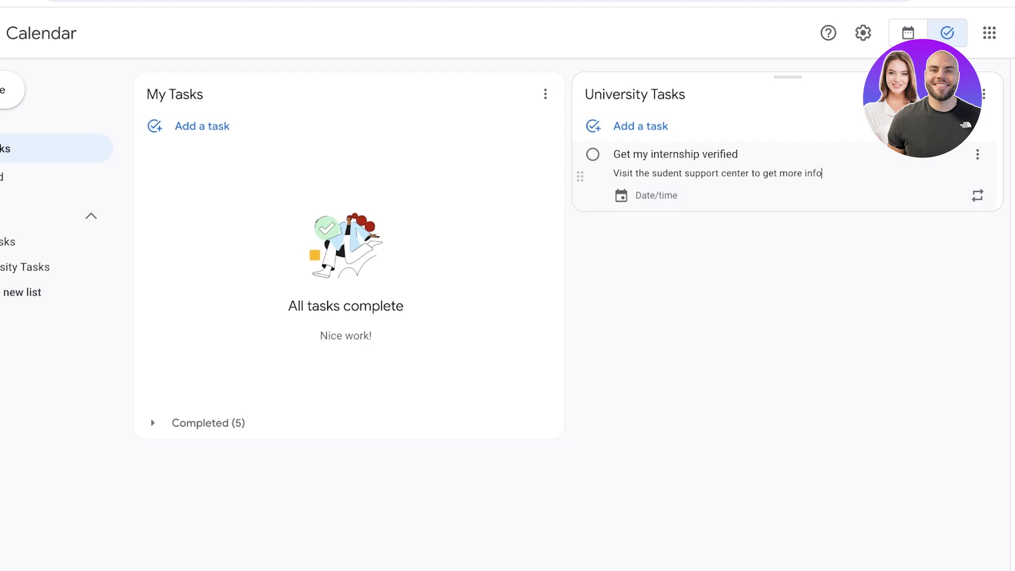
- Schedule the internship task for 17 June 2024 at 09:00 and check its additional options
{"action": "left_click", "coordinate": [656, 195]}
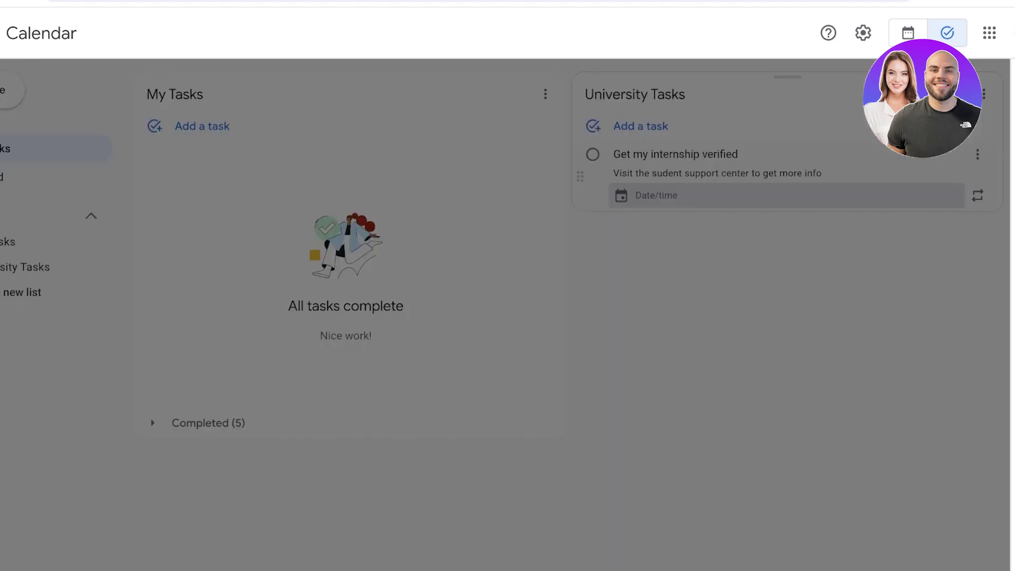
{"action": "left_click", "coordinate": [841, 206]}
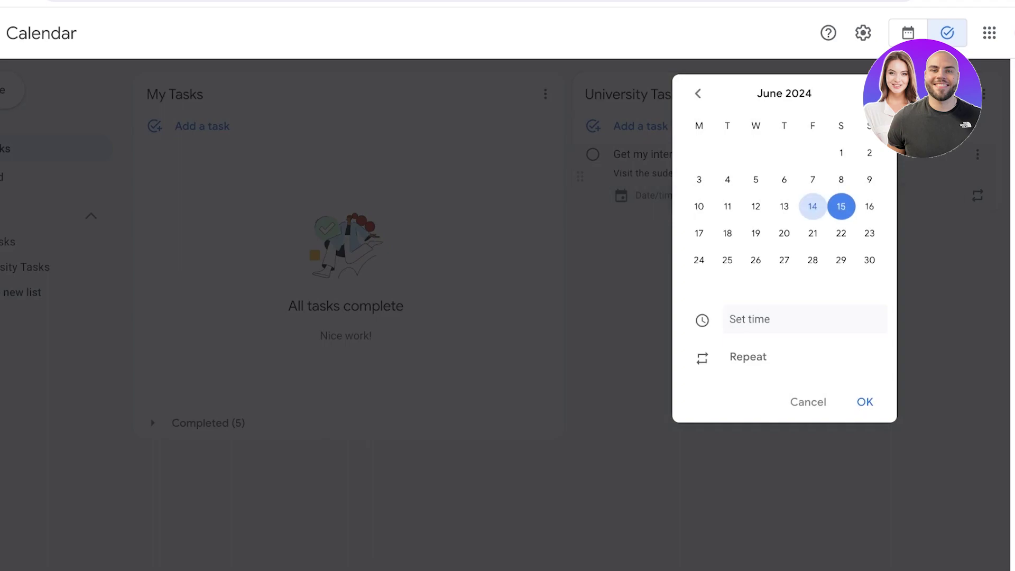
{"action": "left_click", "coordinate": [804, 319]}
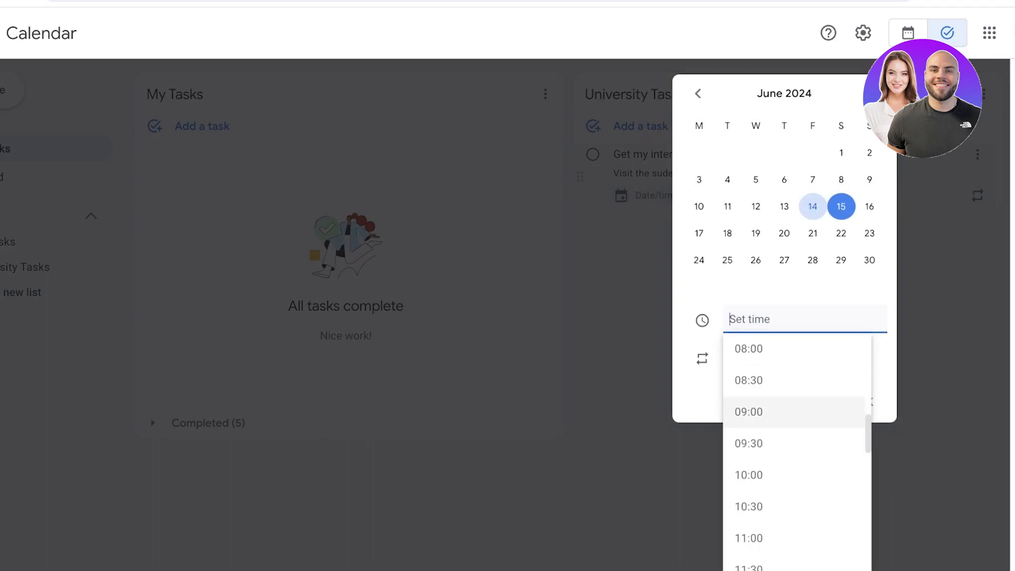
{"action": "left_click", "coordinate": [699, 233]}
{"action": "left_click", "coordinate": [793, 319]}
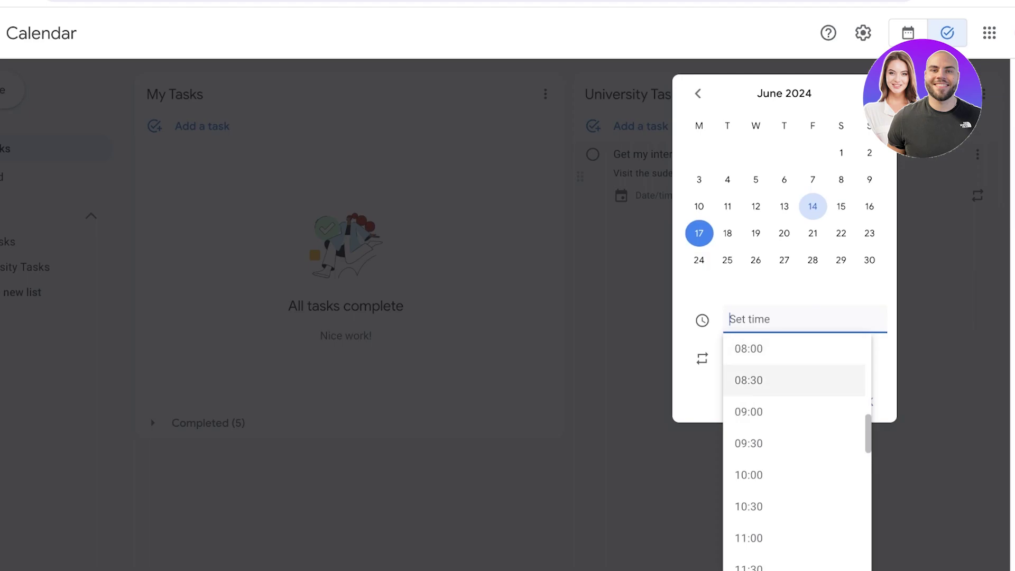
{"action": "left_click", "coordinate": [748, 408]}
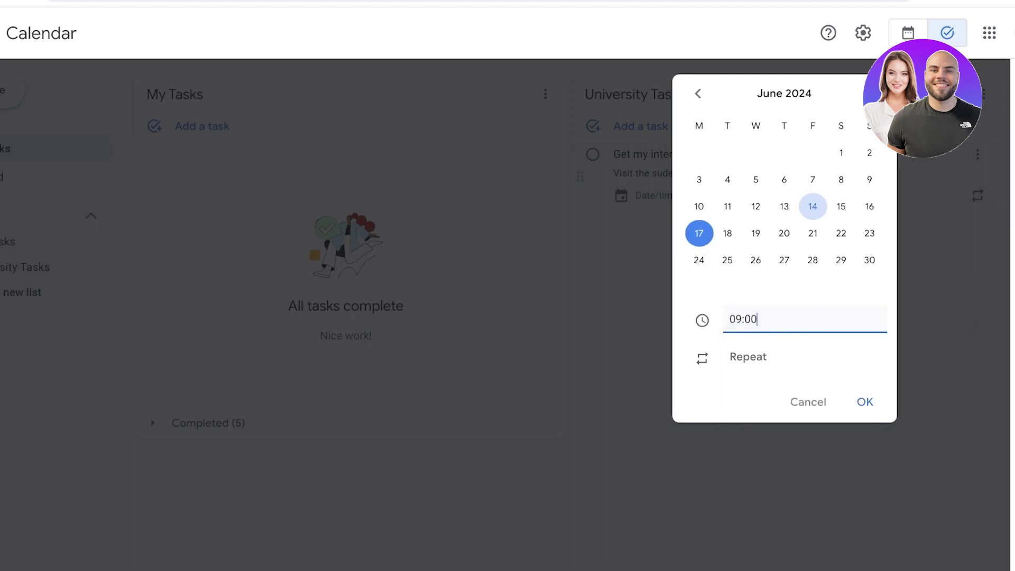
{"action": "left_click", "coordinate": [865, 402]}
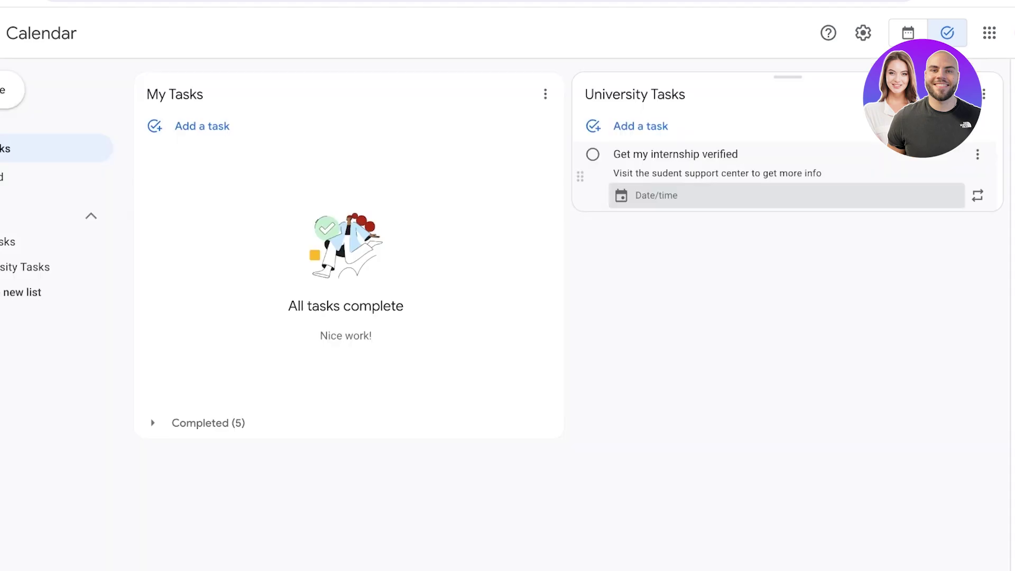
{"action": "left_click", "coordinate": [978, 154]}
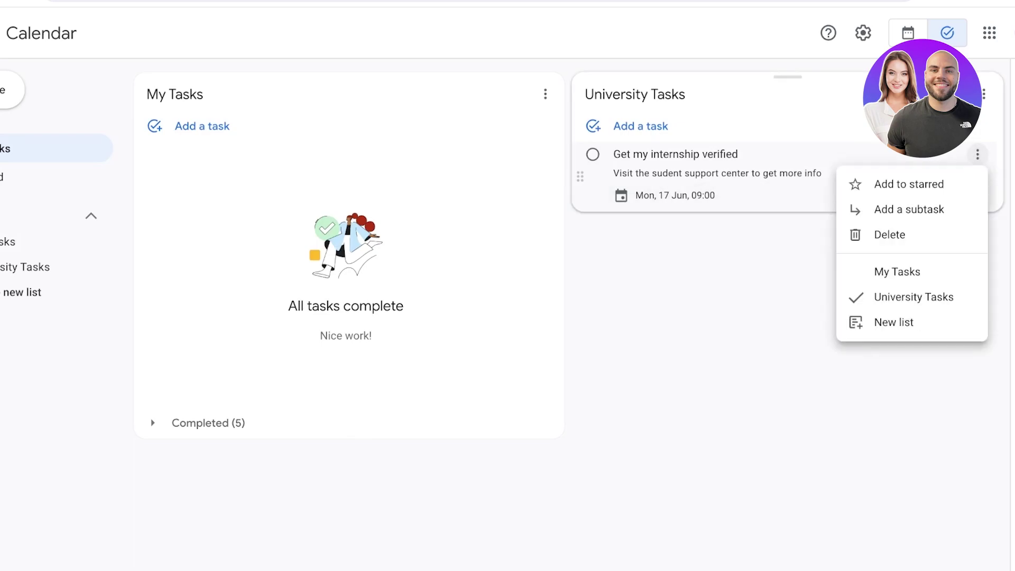
{"action": "left_click", "coordinate": [978, 154]}
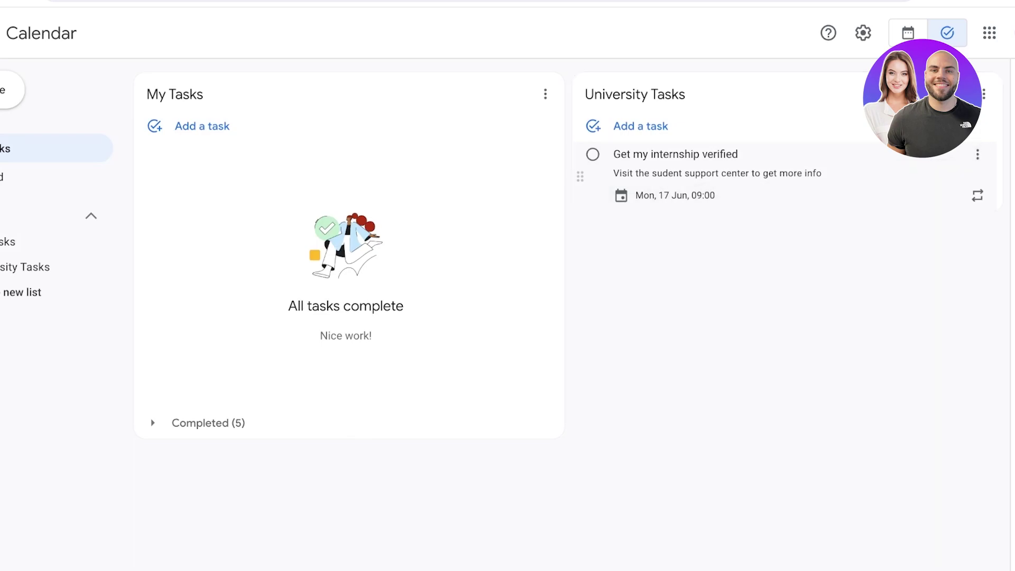
- Check the internship task in the June 2024 calendar, toggle the Tasks calendar's visibility off and on, and return to the task lists
{"action": "left_click", "coordinate": [787, 317]}
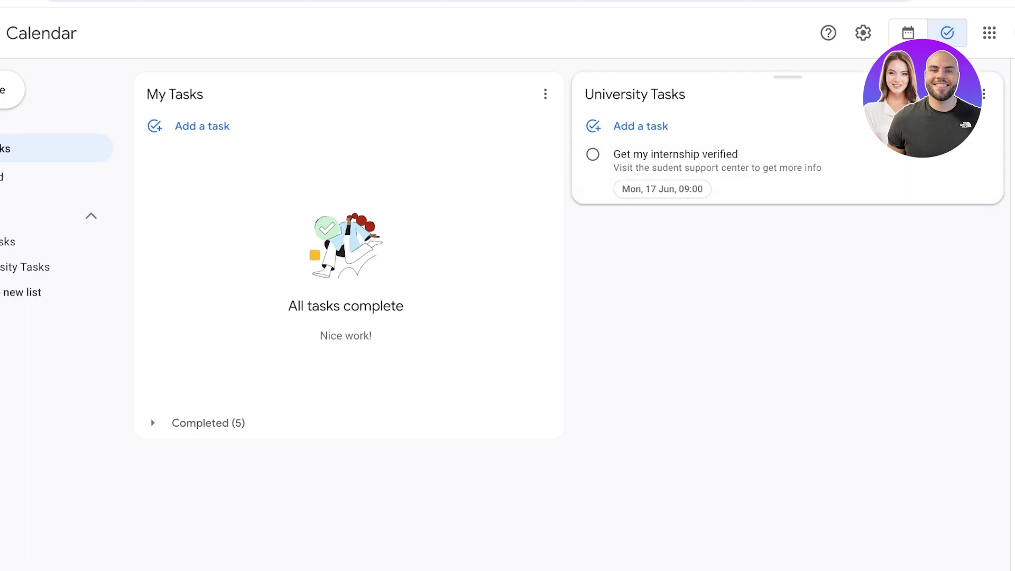
{"action": "left_click", "coordinate": [908, 33]}
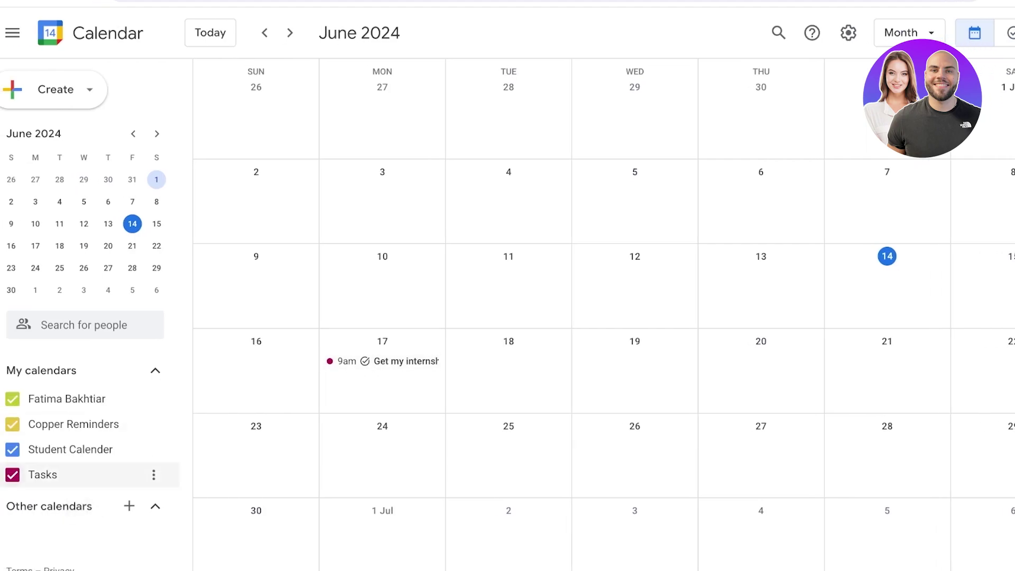
{"action": "left_click", "coordinate": [13, 474]}
{"action": "left_click", "coordinate": [12, 475]}
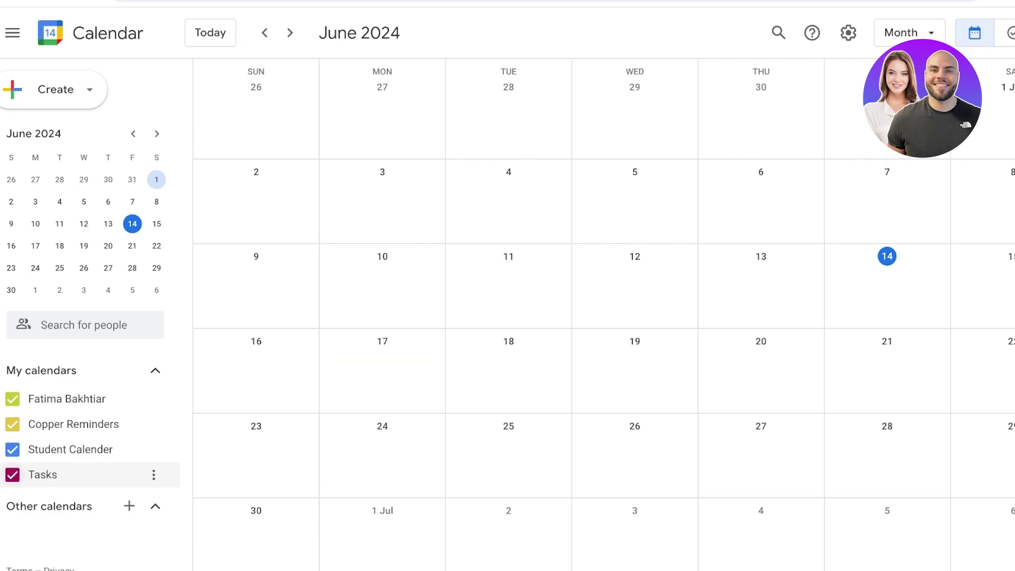
{"action": "left_click", "coordinate": [1011, 33]}
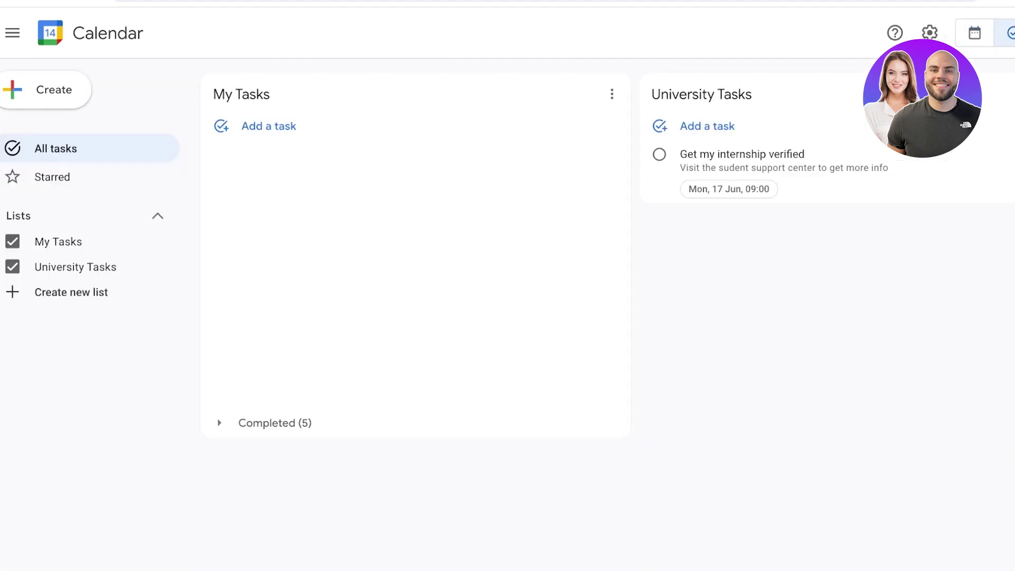
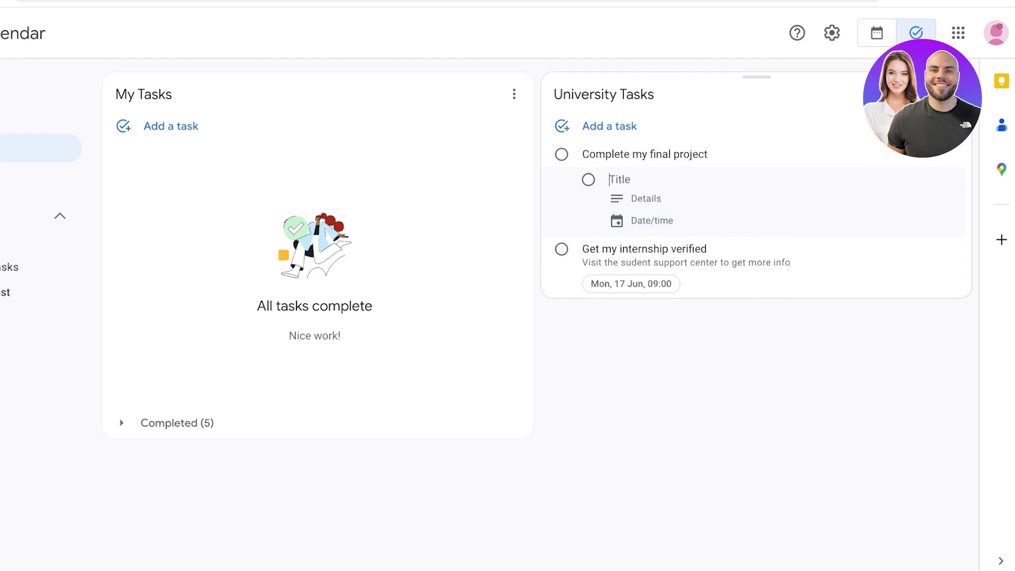
- Add subtasks "Shoot the video recording", "Trim the video", "create a vo" and "edit and compile" under "Complete my final project"
{"action": "type", "text": "Shoot the video recording"}
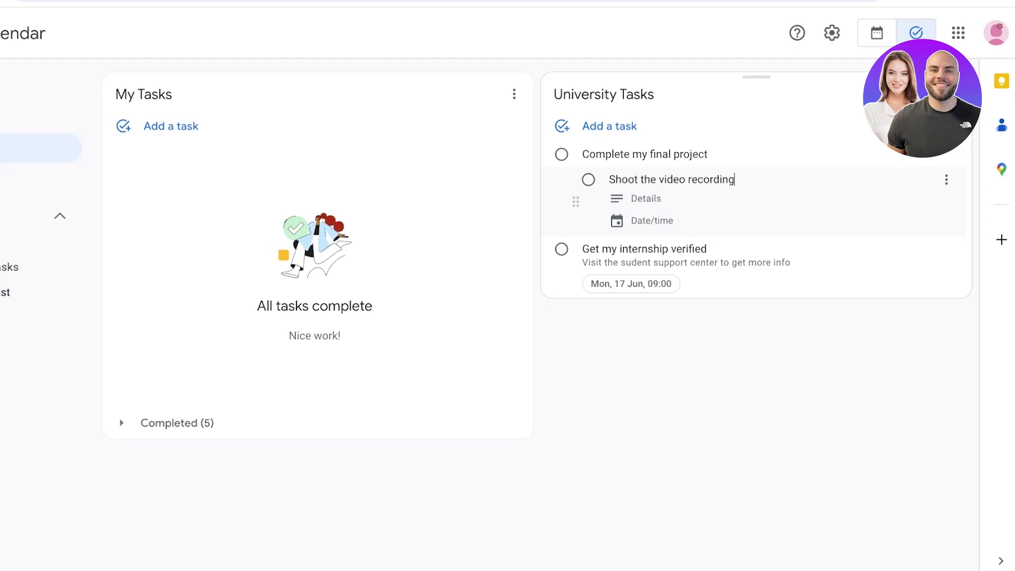
{"action": "key", "text": "Return"}
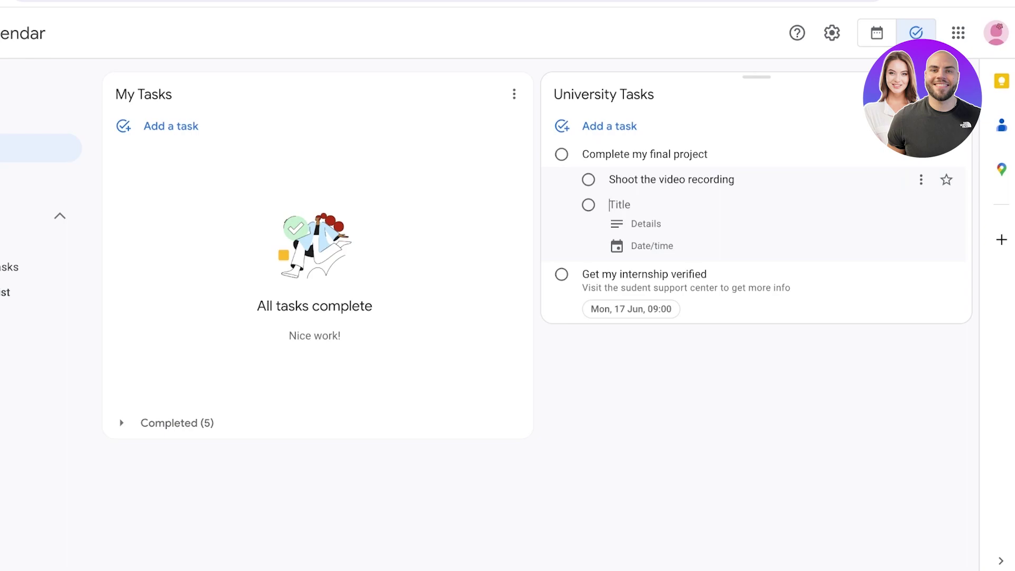
{"action": "type", "text": "Trim the video"}
{"action": "key", "text": "Return"}
{"action": "type", "text": "create a "}
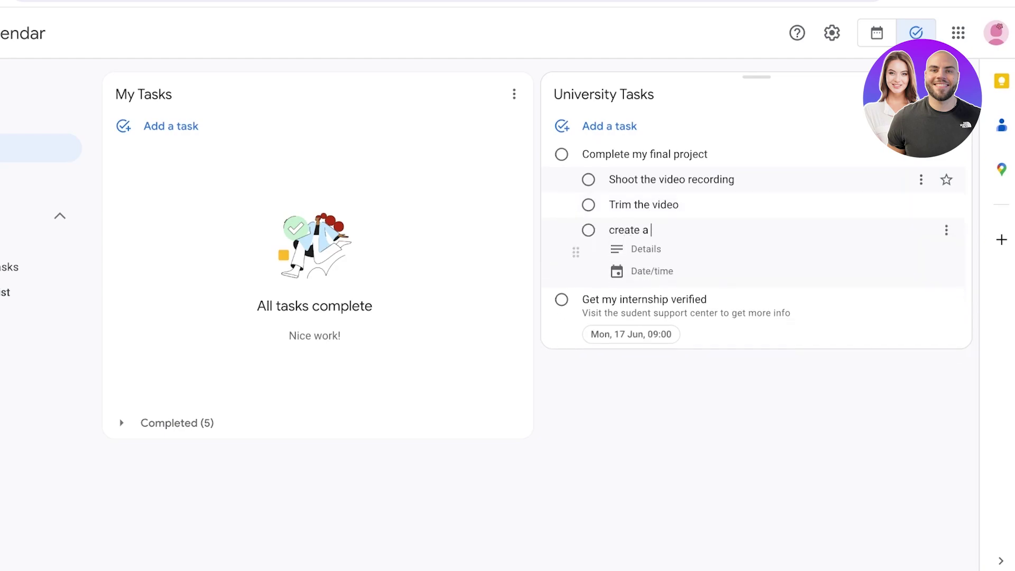
{"action": "type", "text": "vo"}
{"action": "key", "text": "Return"}
{"action": "type", "text": "edi"}
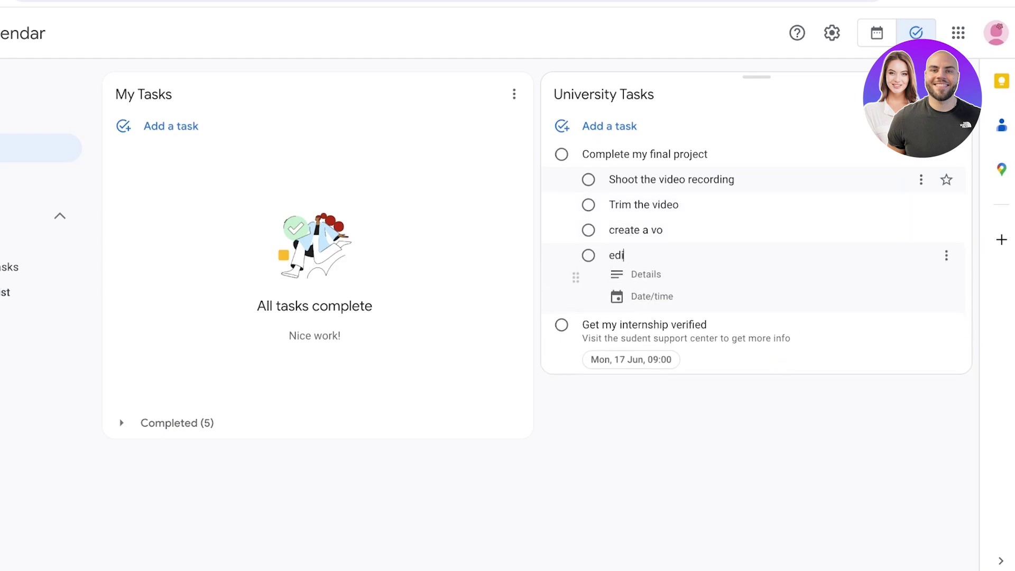
{"action": "type", "text": "t and compile"}
{"action": "key", "text": "Return"}
{"action": "type", "text": "final edit and"}
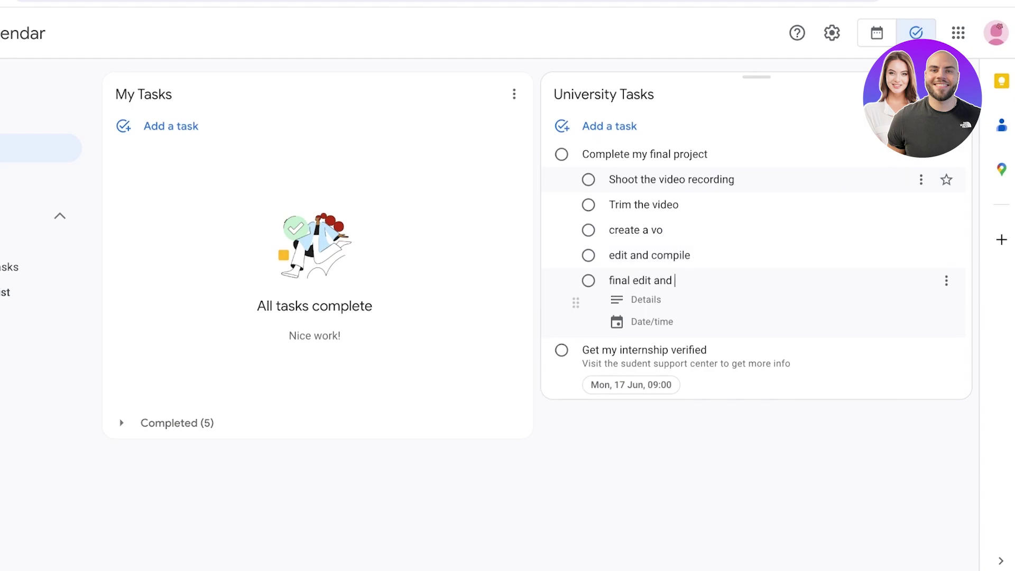
{"action": "key", "text": "BackSpace"}
{"action": "key", "text": "BackSpace"}
{"action": "key", "text": "BackSpace"}
{"action": "key", "text": "BackSpace"}
{"action": "key", "text": "BackSpace"}
{"action": "key", "text": "BackSpace"}
{"action": "key", "text": "BackSpace"}
{"action": "key", "text": "BackSpace"}
{"action": "key", "text": "BackSpace"}
{"action": "key", "text": "BackSpace"}
{"action": "key", "text": "BackSpace"}
{"action": "key", "text": "BackSpace"}
{"action": "key", "text": "BackSpace"}
{"action": "key", "text": "BackSpace"}
{"action": "key", "text": "BackSpace"}
{"action": "type", "text": "a"}
{"action": "key", "text": "BackSpace"}
- Add "get professor approval" as the last subtask of the final project and discard the empty entry after it
{"action": "type", "text": "get professor approvol"}
{"action": "key", "text": "BackSpace"}
{"action": "key", "text": "BackSpace"}
{"action": "type", "text": "al"}
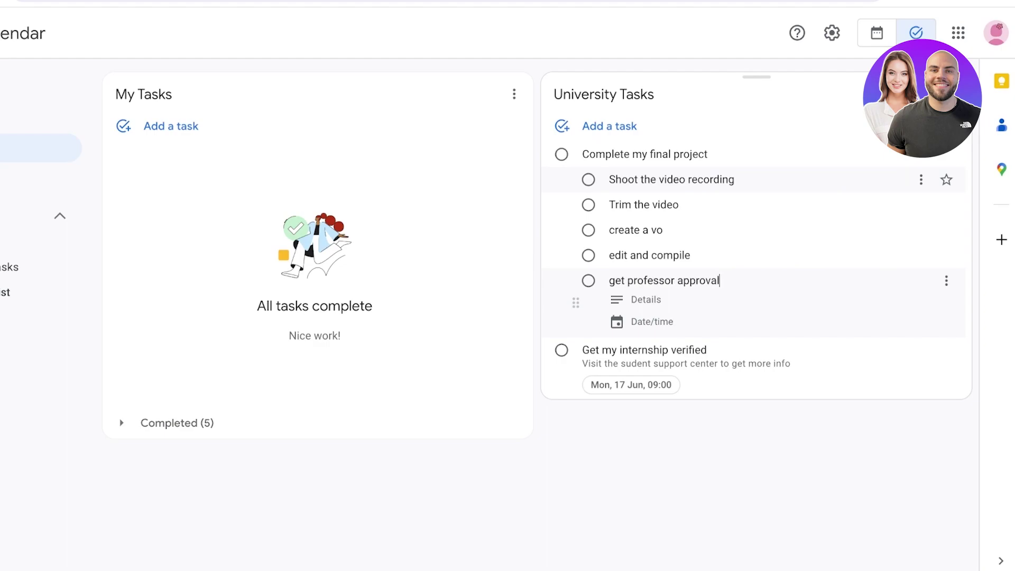
{"action": "key", "text": "Return"}
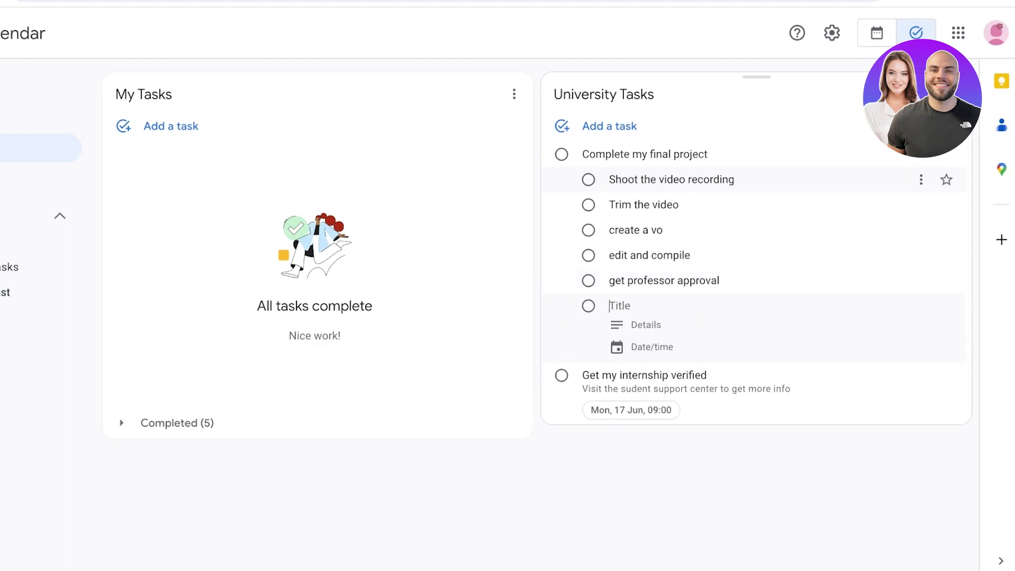
{"action": "type", "text": "s"}
{"action": "key", "text": "BackSpace"}
{"action": "type", "text": "h"}
{"action": "key", "text": "BackSpace"}
{"action": "left_click", "coordinate": [739, 454]}
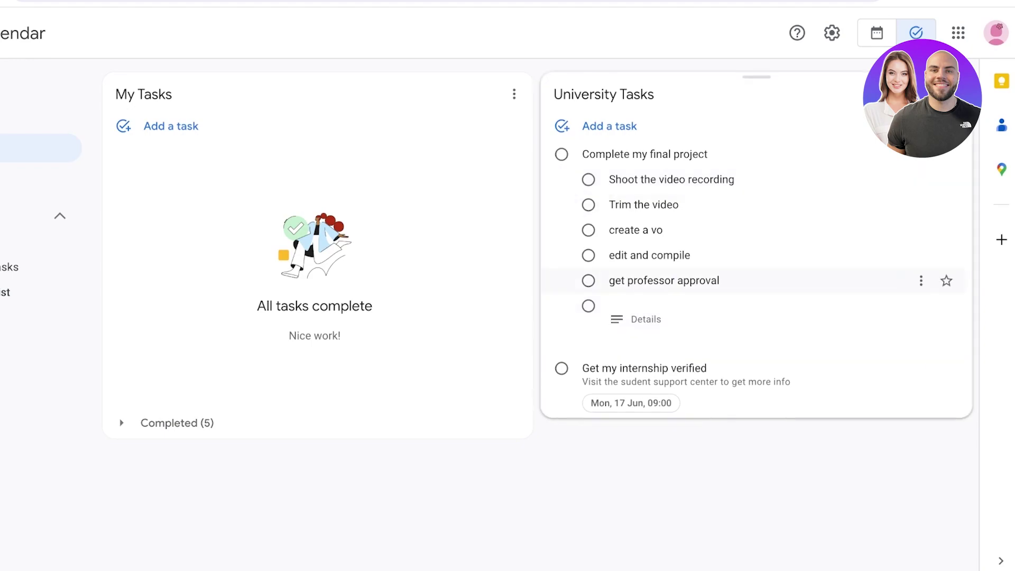
- Check the additional options and the date and time settings of the "Trim the video" subtask
{"action": "left_click", "coordinate": [671, 179]}
{"action": "left_click", "coordinate": [643, 249]}
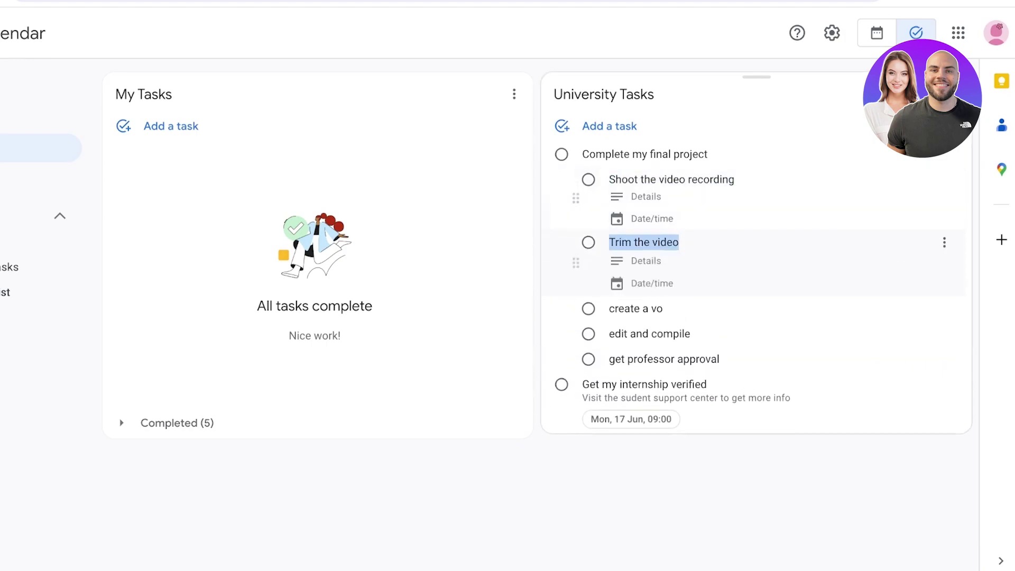
{"action": "left_click", "coordinate": [645, 224]}
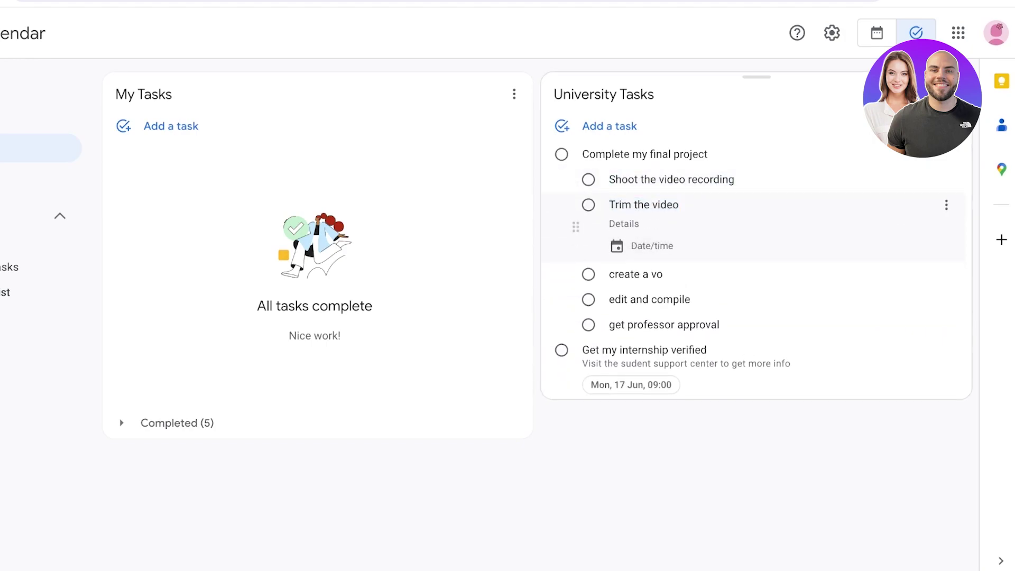
{"action": "left_click", "coordinate": [946, 205]}
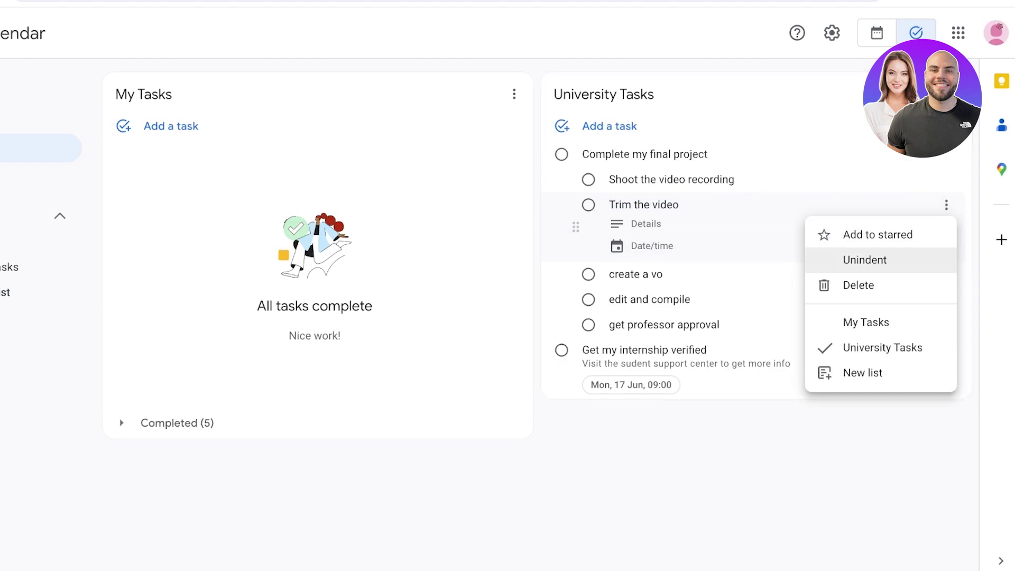
{"action": "left_click", "coordinate": [651, 246]}
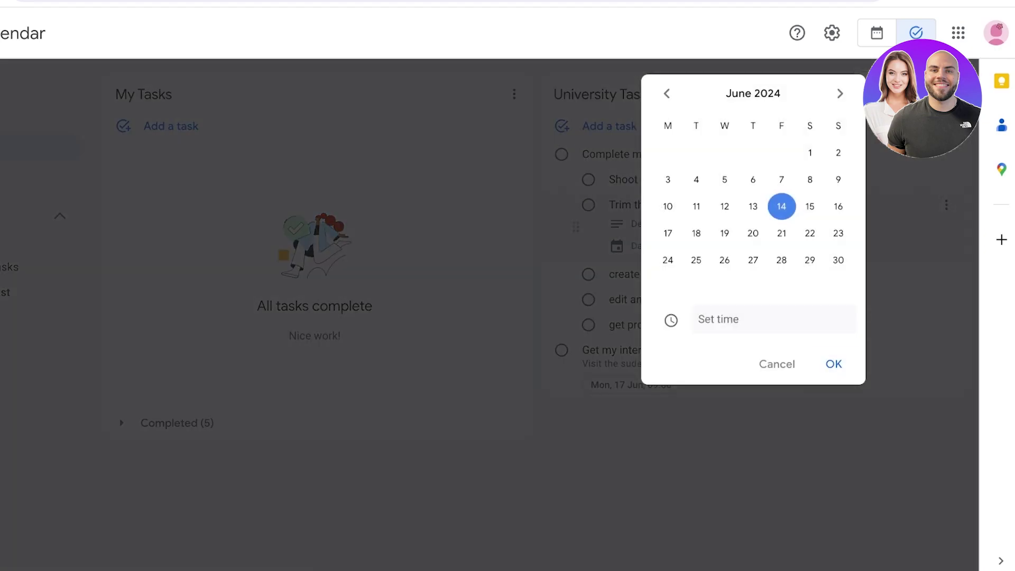
- Schedule the "Shoot the video recording" subtask for 15 June 2024 at 10:00
{"action": "left_click", "coordinate": [625, 180]}
{"action": "triple_click", "coordinate": [625, 180]}
{"action": "left_click", "coordinate": [651, 220]}
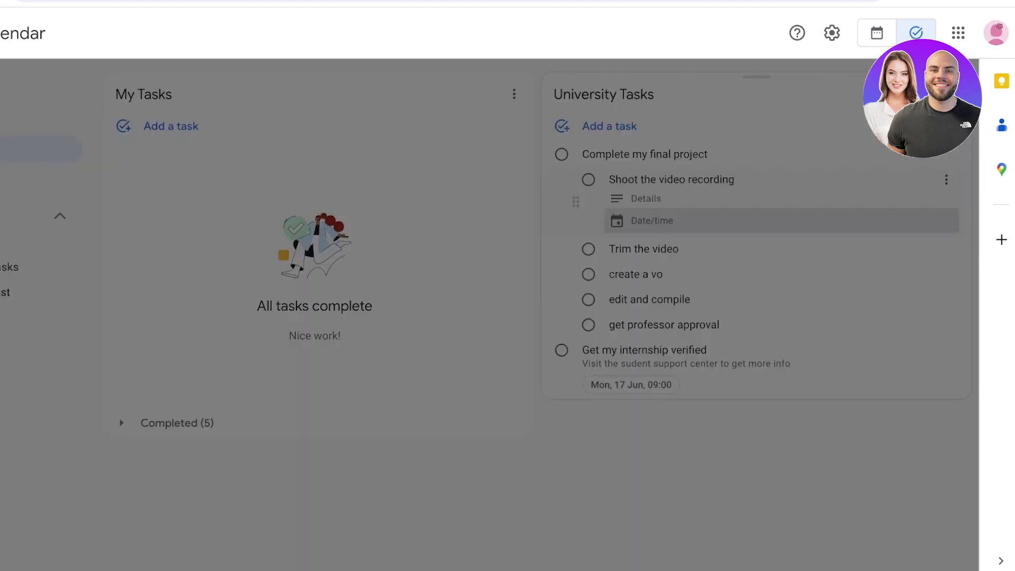
{"action": "left_click", "coordinate": [809, 207]}
{"action": "left_click", "coordinate": [777, 364]}
{"action": "left_click", "coordinate": [688, 180]}
{"action": "left_click", "coordinate": [651, 220]}
{"action": "left_click", "coordinate": [810, 207]}
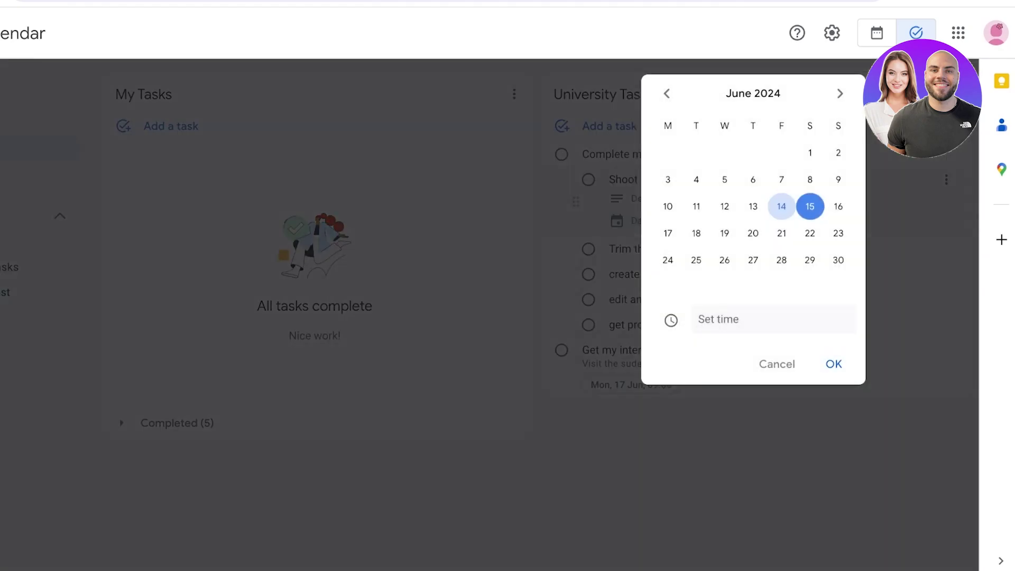
{"action": "left_click", "coordinate": [766, 319]}
{"action": "scroll", "coordinate": [761, 409], "scroll_direction": "down", "scroll_amount": 8}
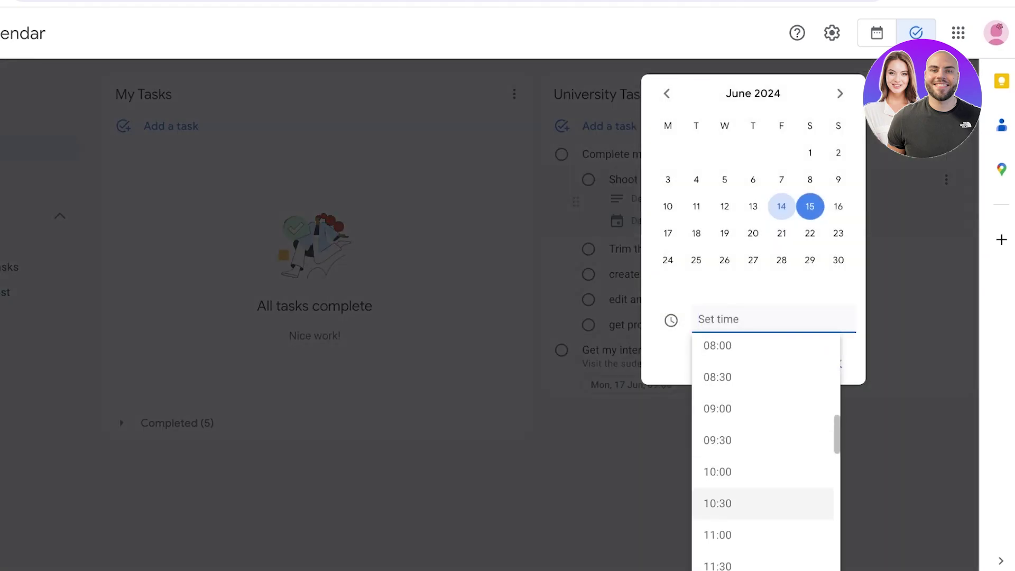
{"action": "left_click", "coordinate": [740, 471]}
{"action": "left_click", "coordinate": [666, 253]}
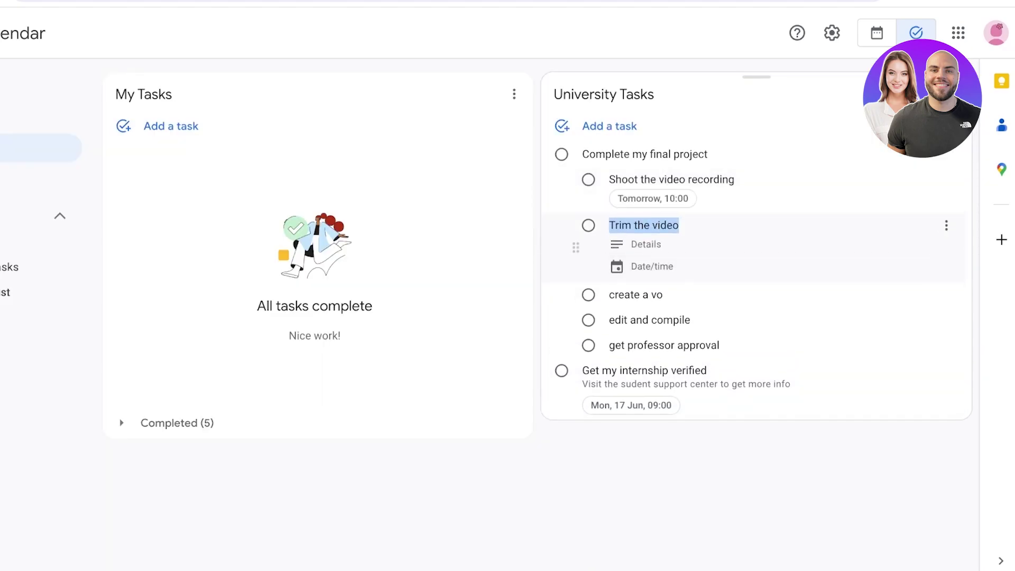
- Schedule the "edit and compile" subtask for Monday, 24 June 2024, without a time
{"action": "left_click", "coordinate": [656, 294]}
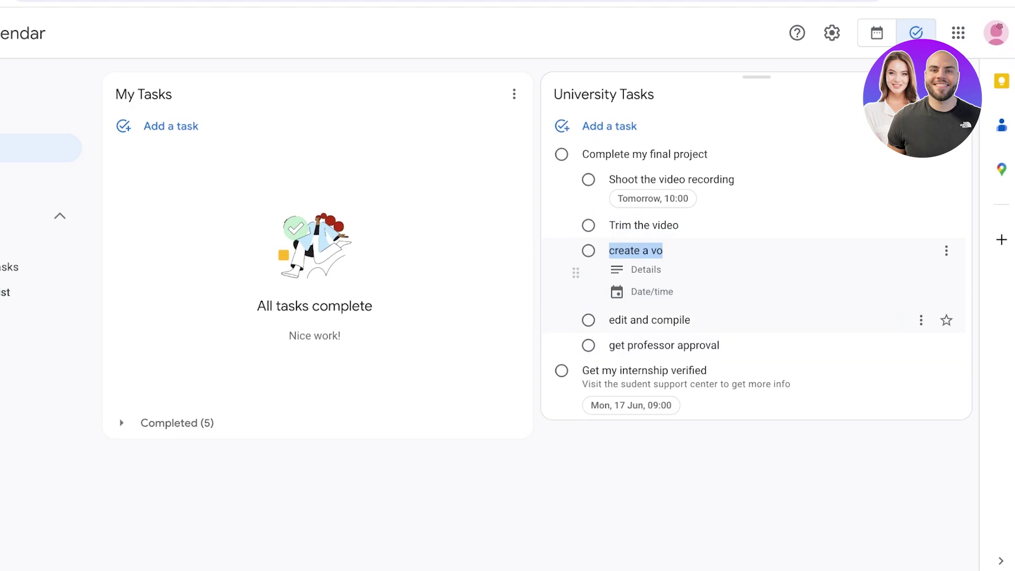
{"action": "left_click", "coordinate": [650, 320]}
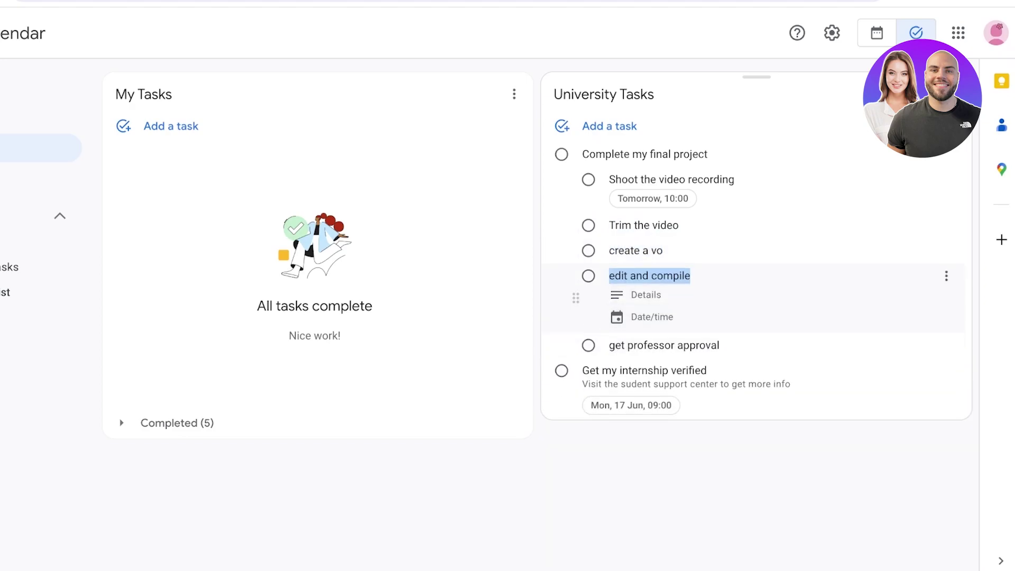
{"action": "left_click", "coordinate": [651, 317]}
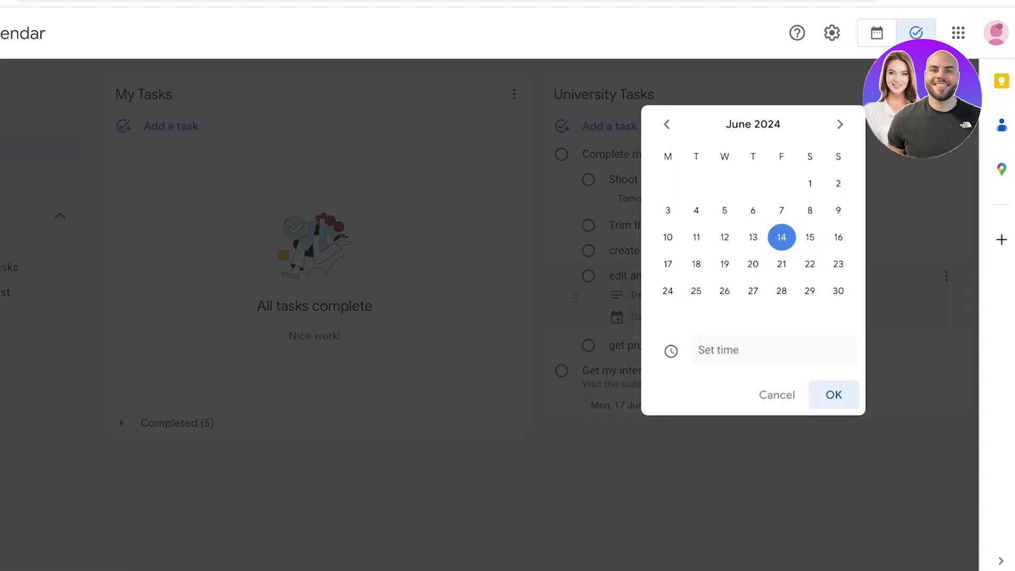
{"action": "left_click", "coordinate": [667, 291]}
{"action": "left_click", "coordinate": [833, 395]}
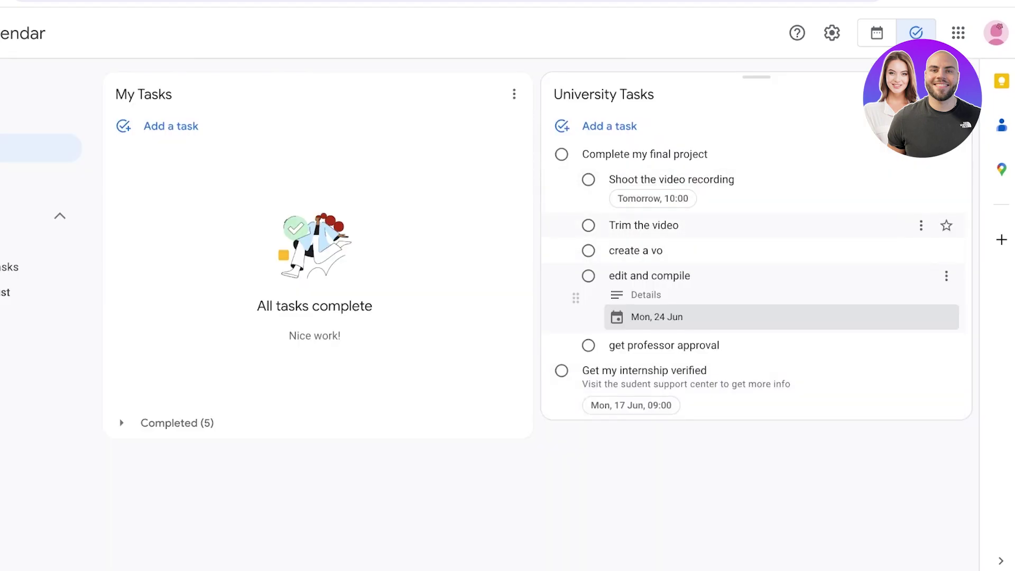
{"action": "left_click", "coordinate": [449, 264]}
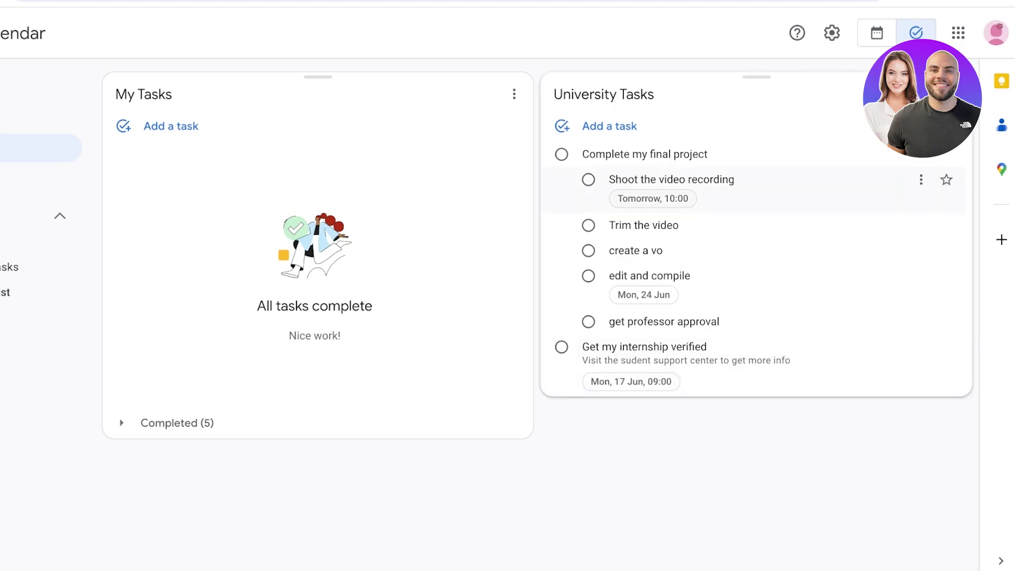
- Schedule the "get professor approval" subtask for Saturday, 29 June 2024, without a time
{"action": "left_click", "coordinate": [687, 321]}
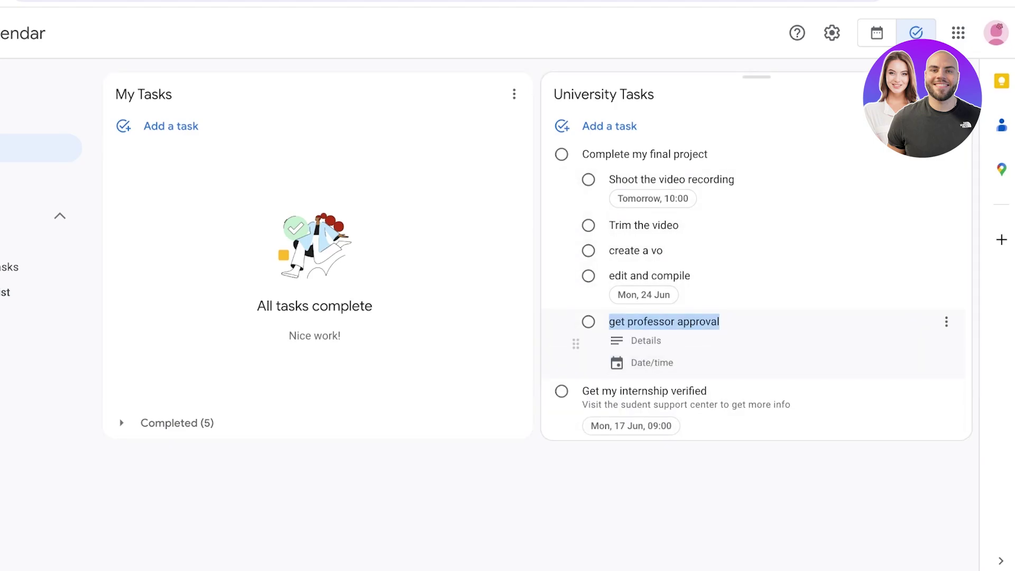
{"action": "left_click", "coordinate": [652, 363]}
{"action": "left_click", "coordinate": [809, 337]}
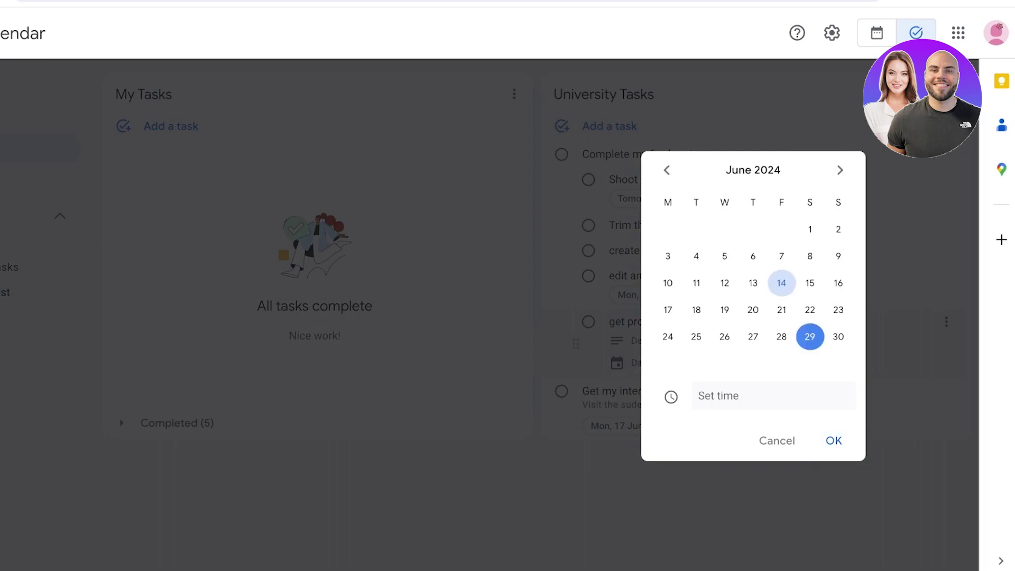
{"action": "left_click", "coordinate": [833, 440]}
- Mark all five subtasks and their parent task "Complete my final project" as completed
{"action": "left_click", "coordinate": [588, 179]}
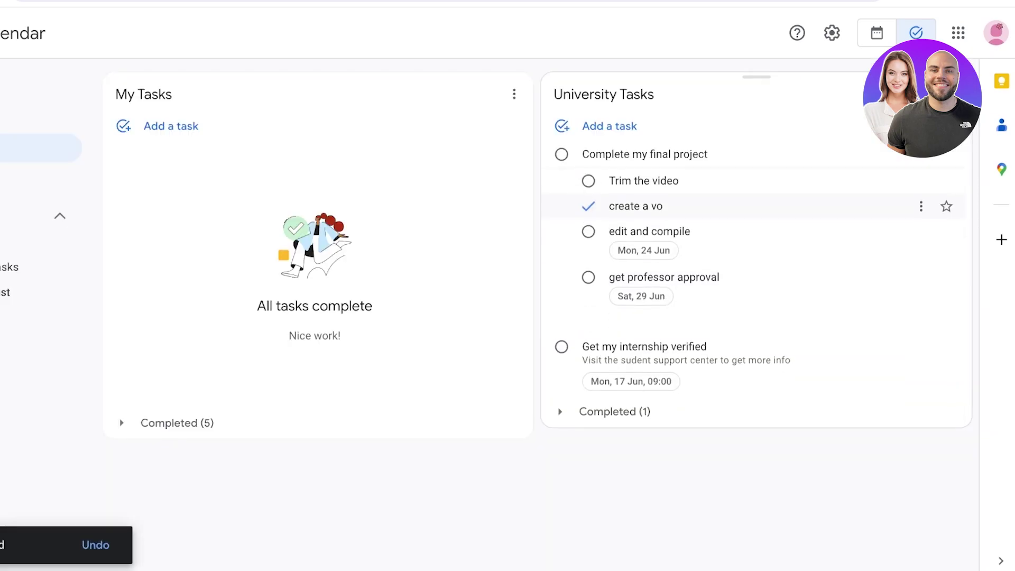
{"action": "left_click", "coordinate": [588, 179]}
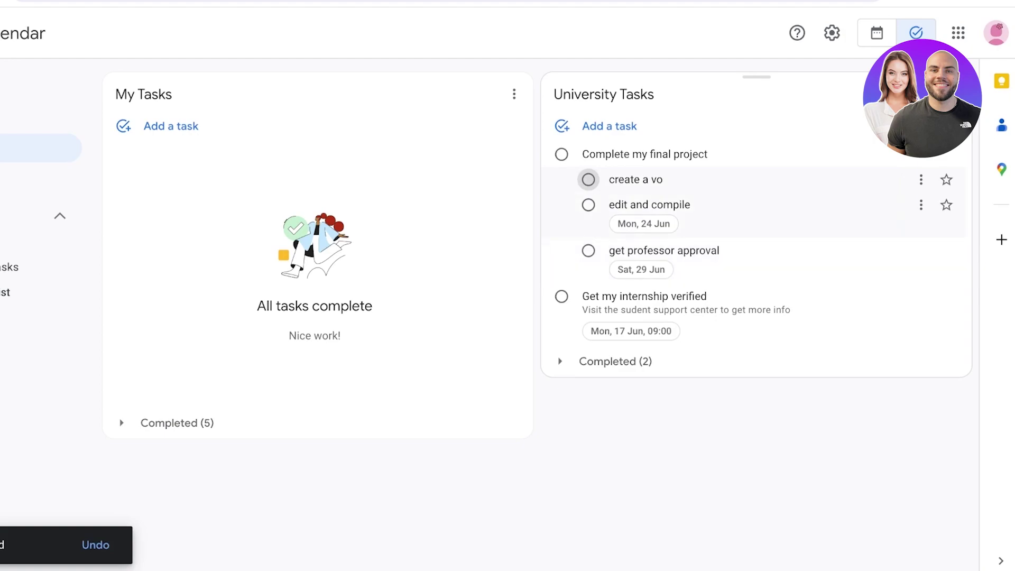
{"action": "left_click", "coordinate": [588, 179]}
{"action": "left_click", "coordinate": [589, 180]}
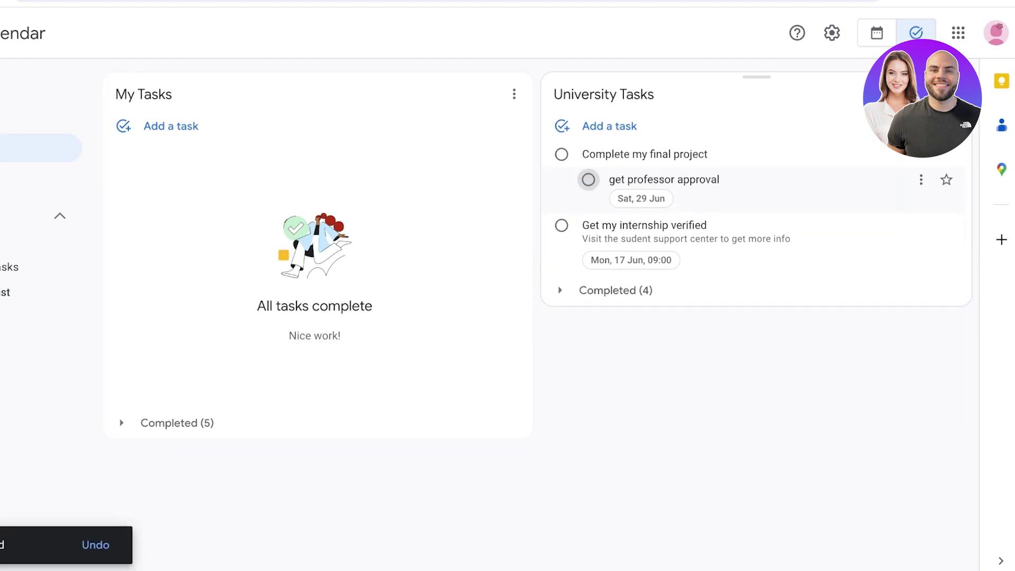
{"action": "left_click", "coordinate": [588, 179]}
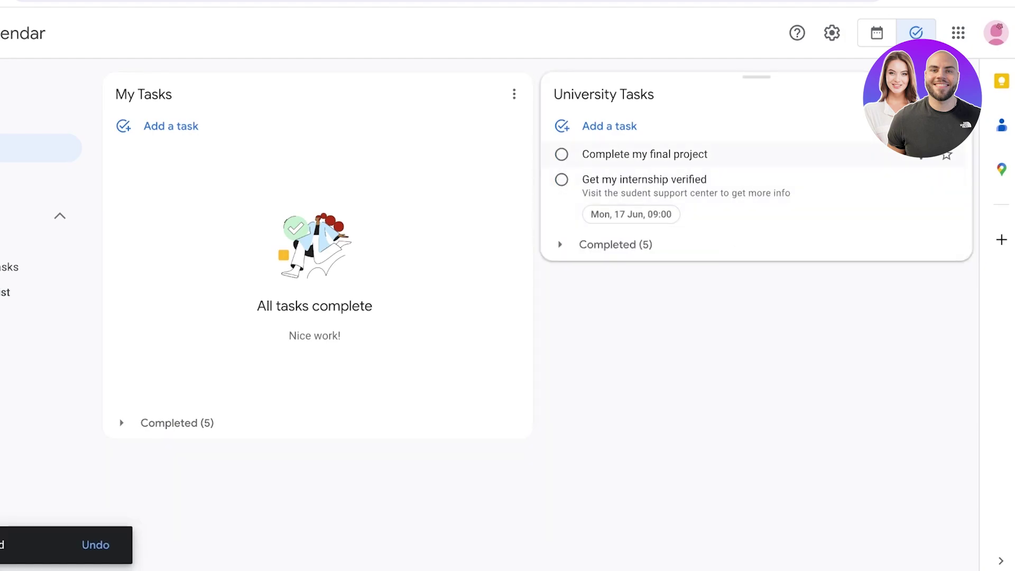
{"action": "left_click", "coordinate": [645, 155]}
{"action": "left_click", "coordinate": [562, 154]}
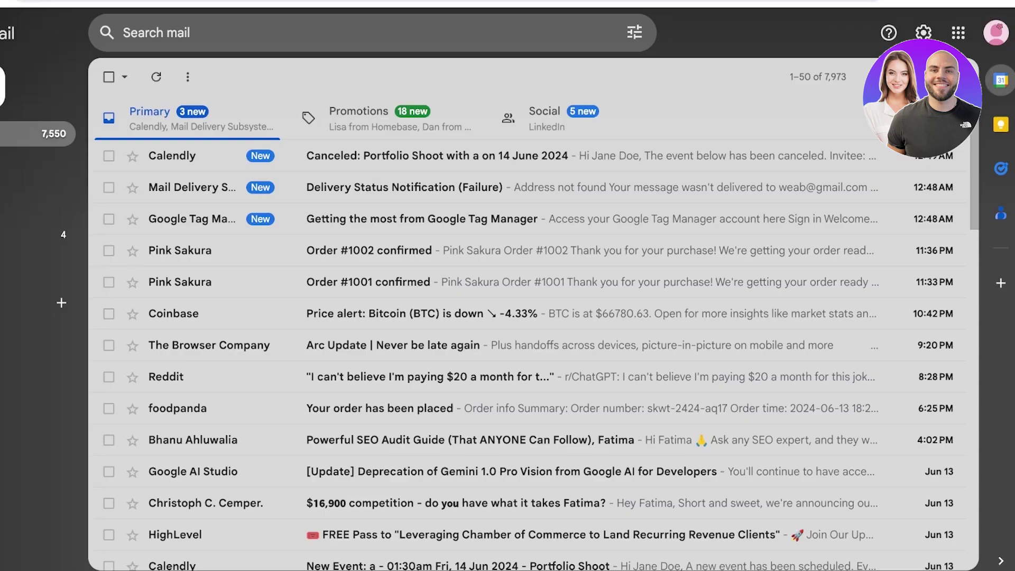
- Add the Promotions email "See what's happening in the Relume this month" to Tasks
{"action": "left_click", "coordinate": [378, 117]}
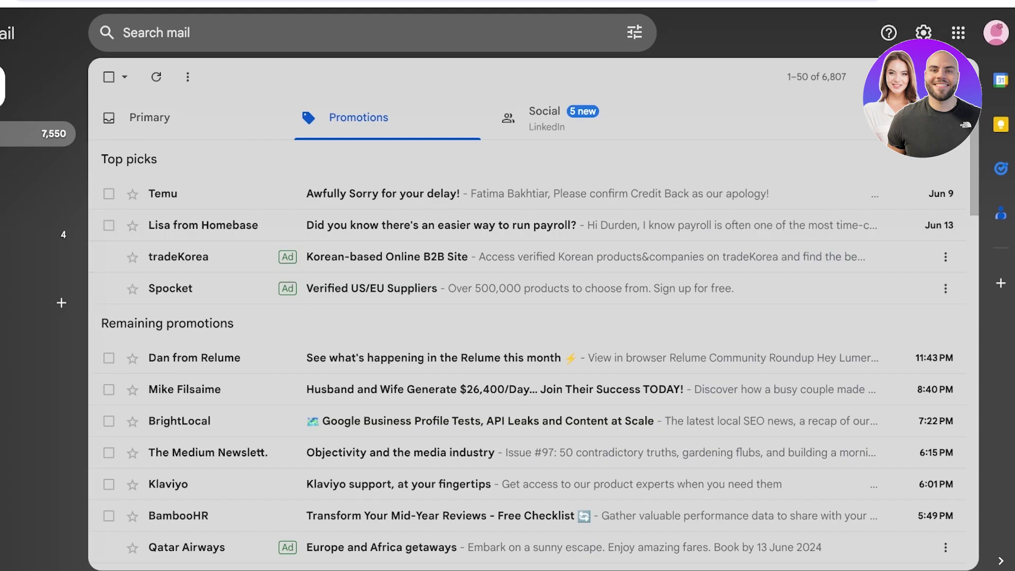
{"action": "scroll", "coordinate": [528, 338], "scroll_direction": "down", "scroll_amount": 4}
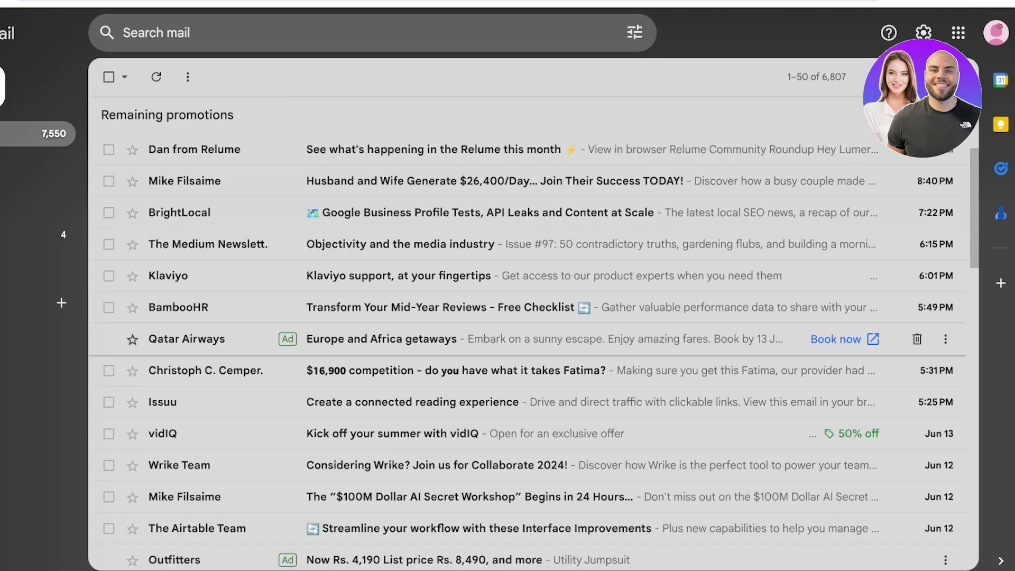
{"action": "scroll", "coordinate": [528, 331], "scroll_direction": "up", "scroll_amount": 1}
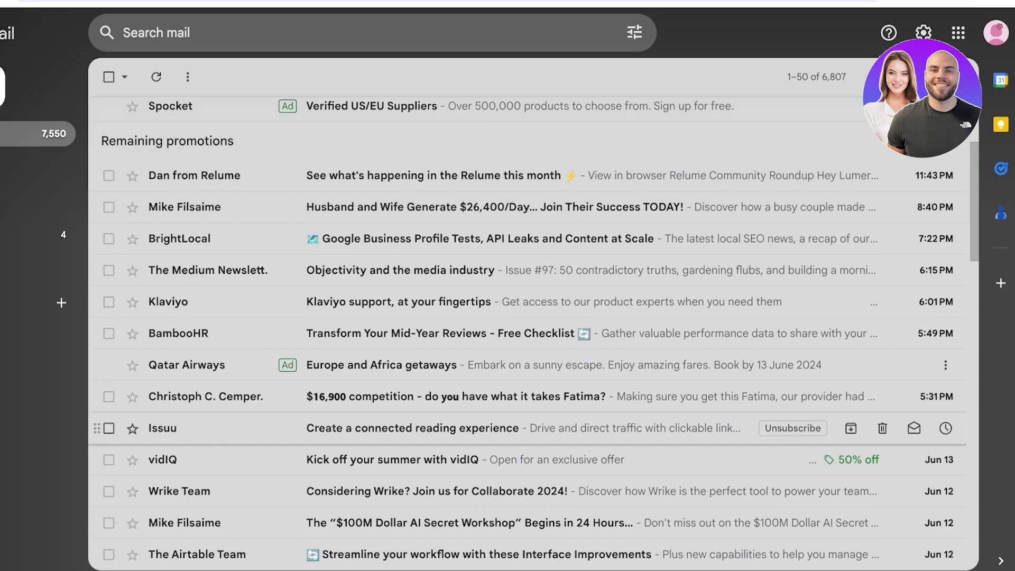
{"action": "scroll", "coordinate": [528, 370], "scroll_direction": "up", "scroll_amount": 2}
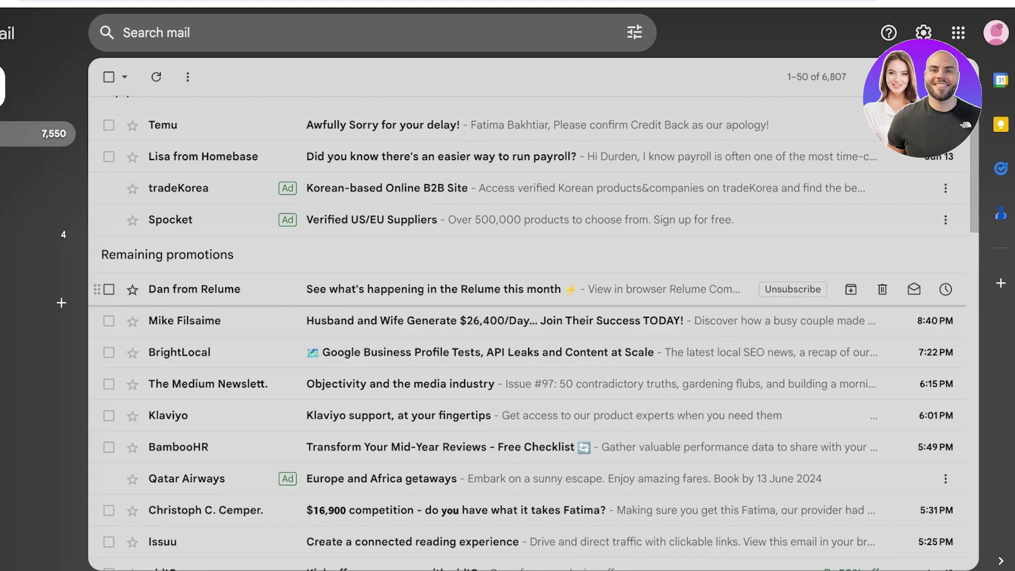
{"action": "right_click", "coordinate": [402, 289]}
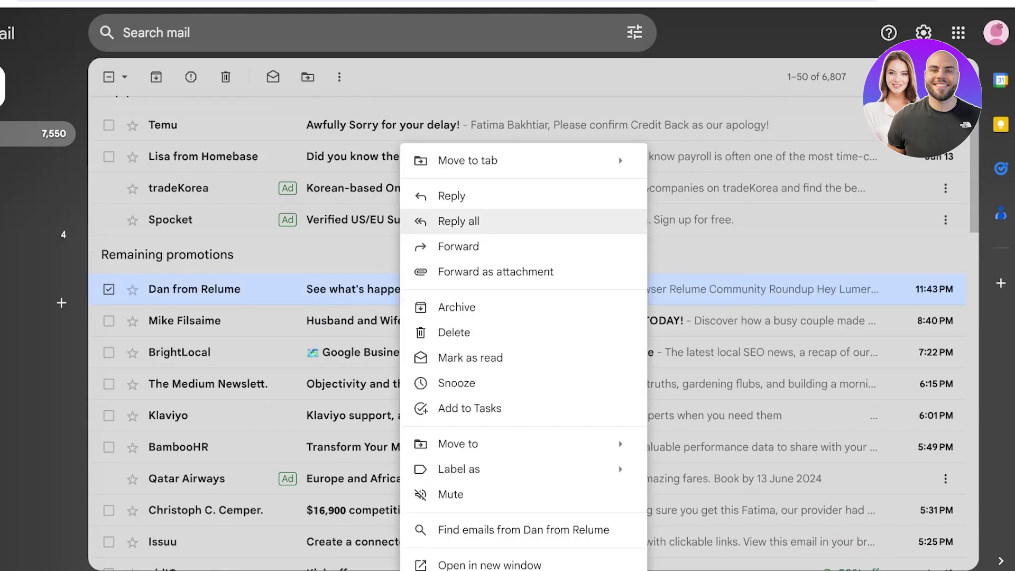
{"action": "mouse_move", "coordinate": [459, 469]}
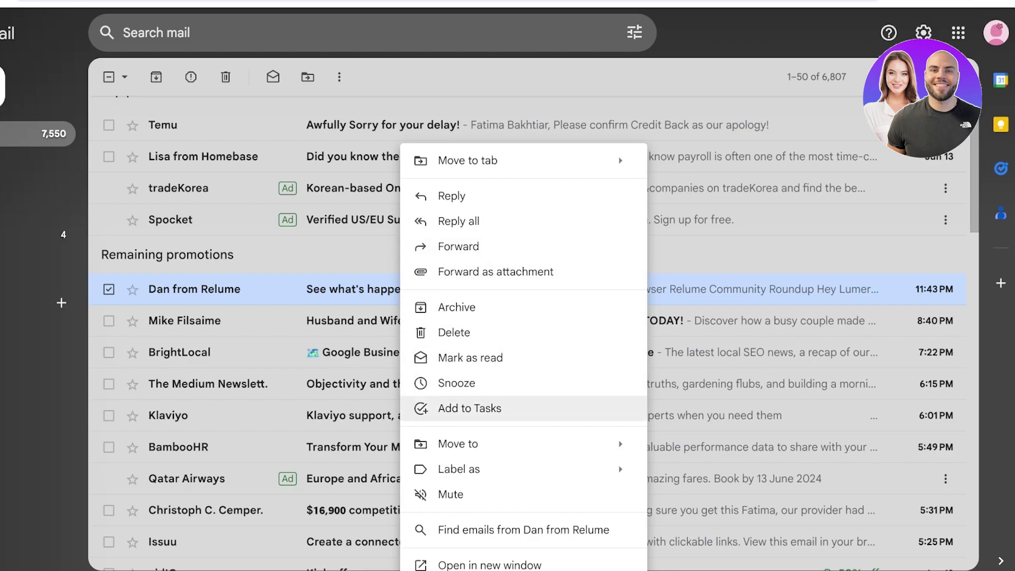
{"action": "left_click", "coordinate": [469, 408]}
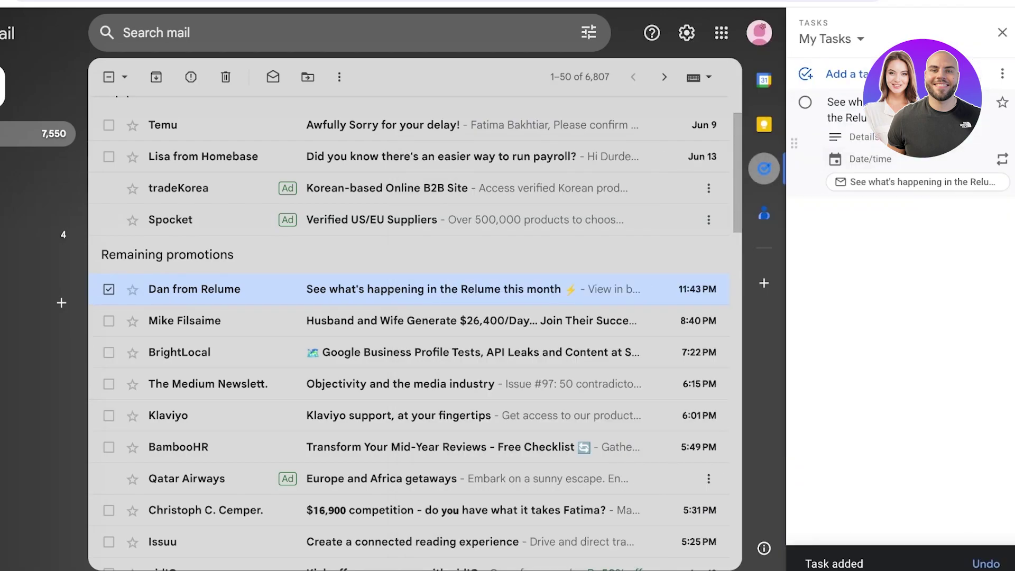
{"action": "left_click", "coordinate": [899, 248]}
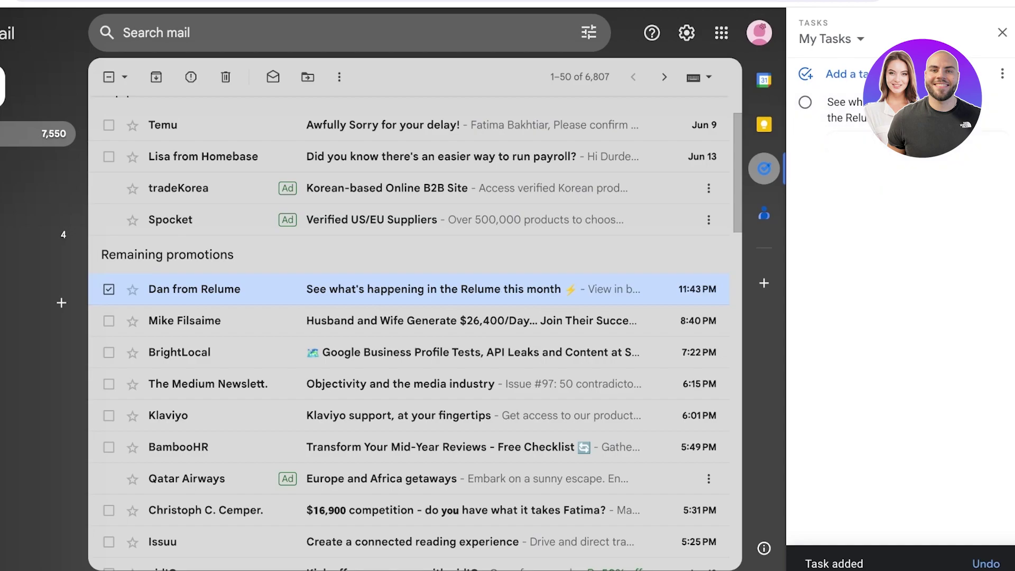
- Open the email linked to the Relume task, skim it, return to the message list and close Tasks
{"action": "left_click", "coordinate": [918, 137]}
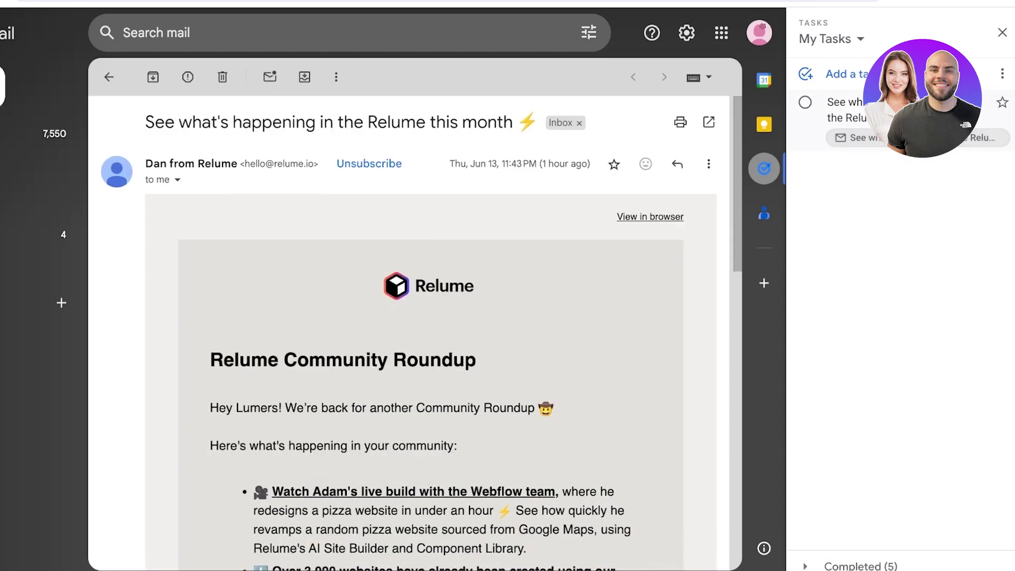
{"action": "scroll", "coordinate": [408, 333], "scroll_direction": "down", "scroll_amount": 3}
{"action": "scroll", "coordinate": [431, 327], "scroll_direction": "down", "scroll_amount": 10}
{"action": "left_click", "coordinate": [109, 77]}
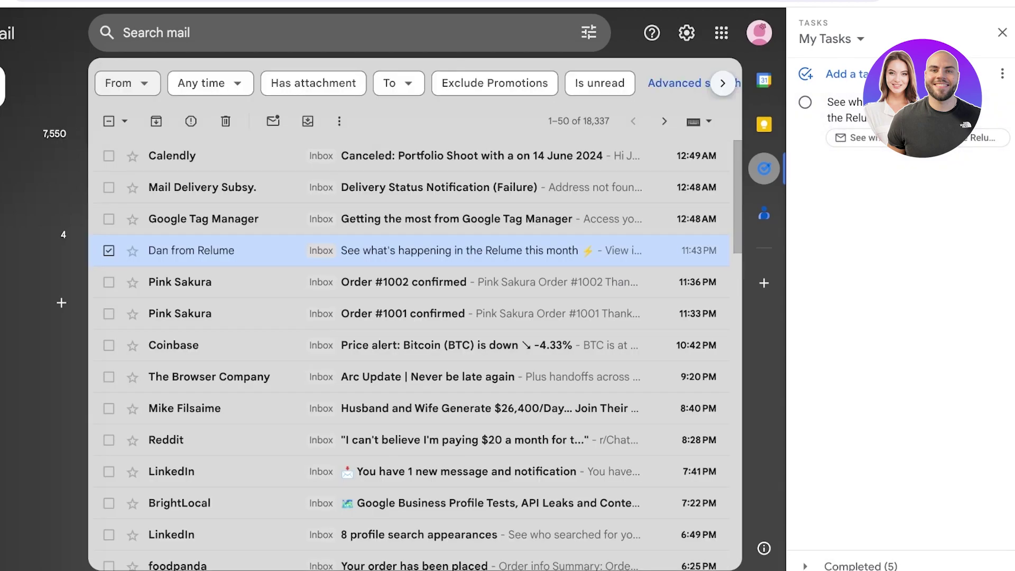
{"action": "left_click", "coordinate": [1002, 33]}
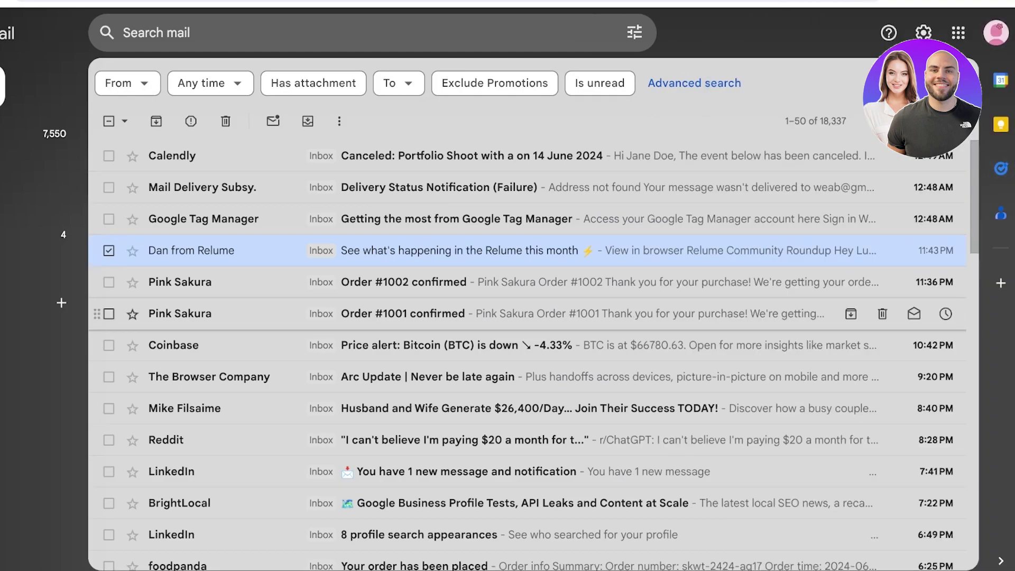
- Reopen Tasks beside the inbox and display the University Tasks list
{"action": "scroll", "coordinate": [529, 313], "scroll_direction": "down", "scroll_amount": 3}
{"action": "scroll", "coordinate": [529, 314], "scroll_direction": "up", "scroll_amount": 3}
{"action": "scroll", "coordinate": [529, 314], "scroll_direction": "down", "scroll_amount": 3}
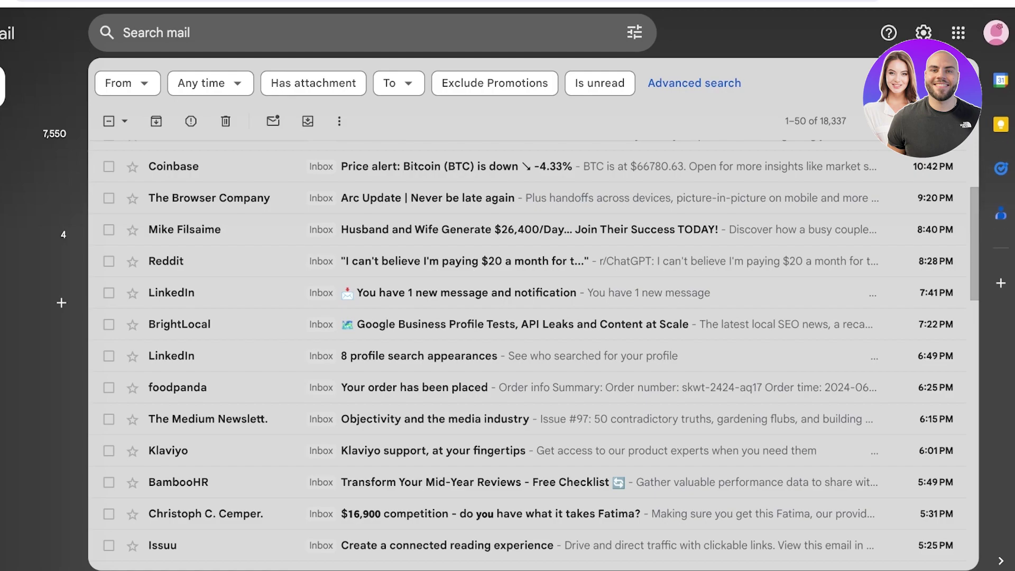
{"action": "left_click", "coordinate": [1001, 168]}
{"action": "left_click", "coordinate": [835, 74]}
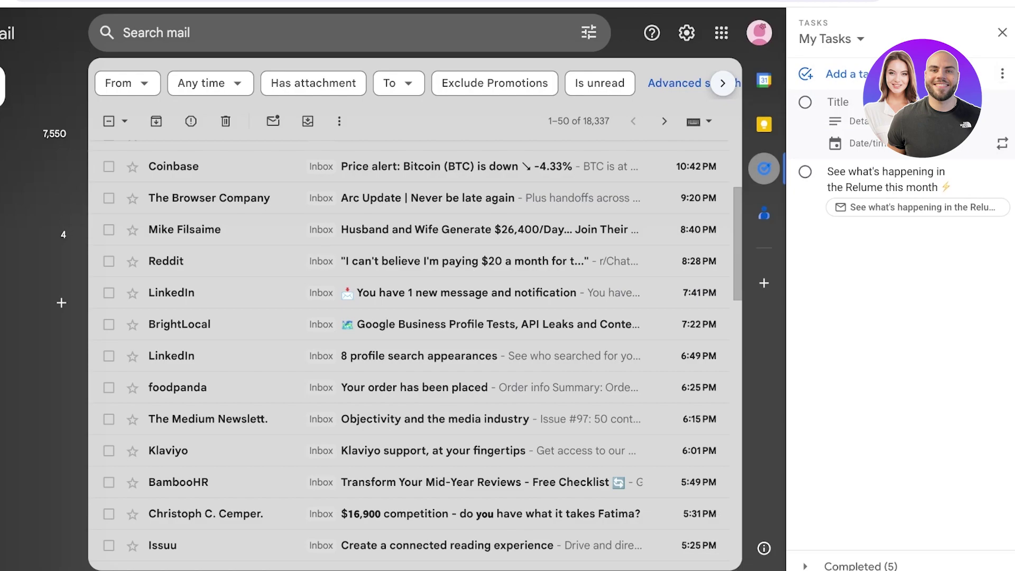
{"action": "left_click", "coordinate": [831, 38]}
{"action": "left_click", "coordinate": [851, 137]}
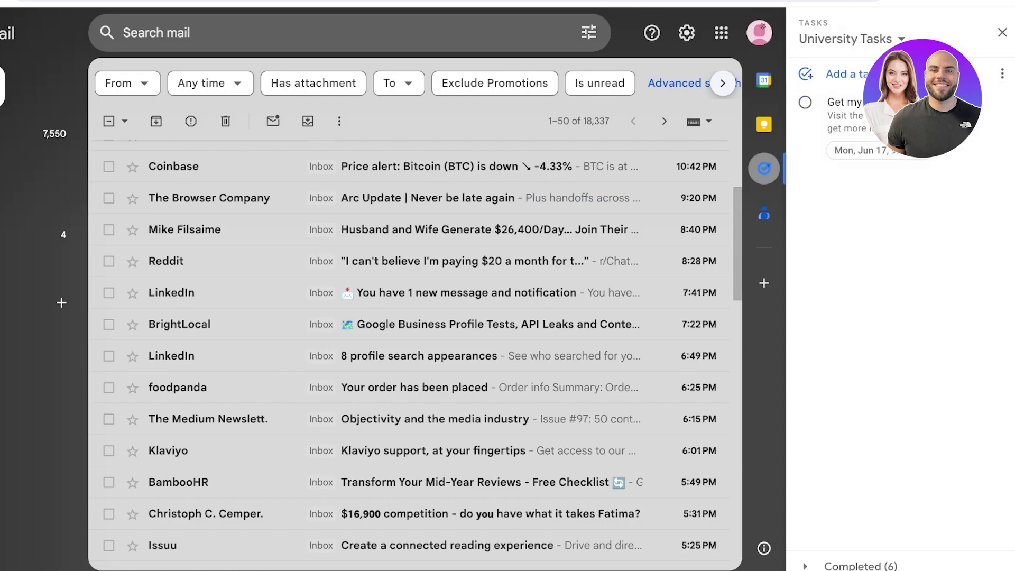
- Look through the My Tasks and Starred lists beside the inbox and close Tasks
{"action": "left_click", "coordinate": [846, 39]}
{"action": "left_click", "coordinate": [846, 112]}
{"action": "left_click", "coordinate": [830, 38]}
{"action": "left_click", "coordinate": [846, 75]}
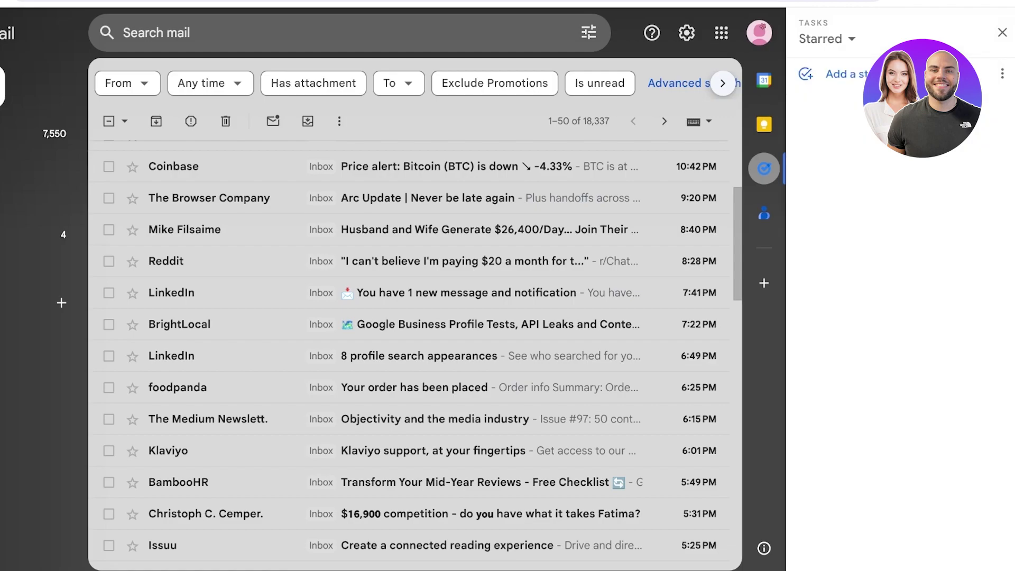
{"action": "left_click", "coordinate": [824, 39]}
{"action": "left_click", "coordinate": [1002, 33]}
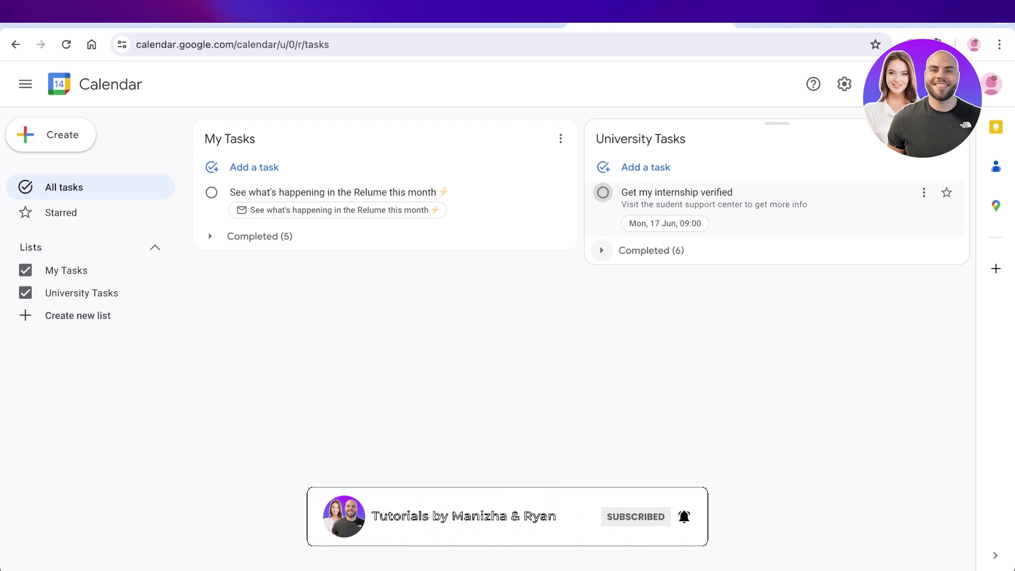
- Switch to the Google Calendar tasks view and expand the completed tasks of the University Tasks list
{"action": "left_click", "coordinate": [601, 250]}
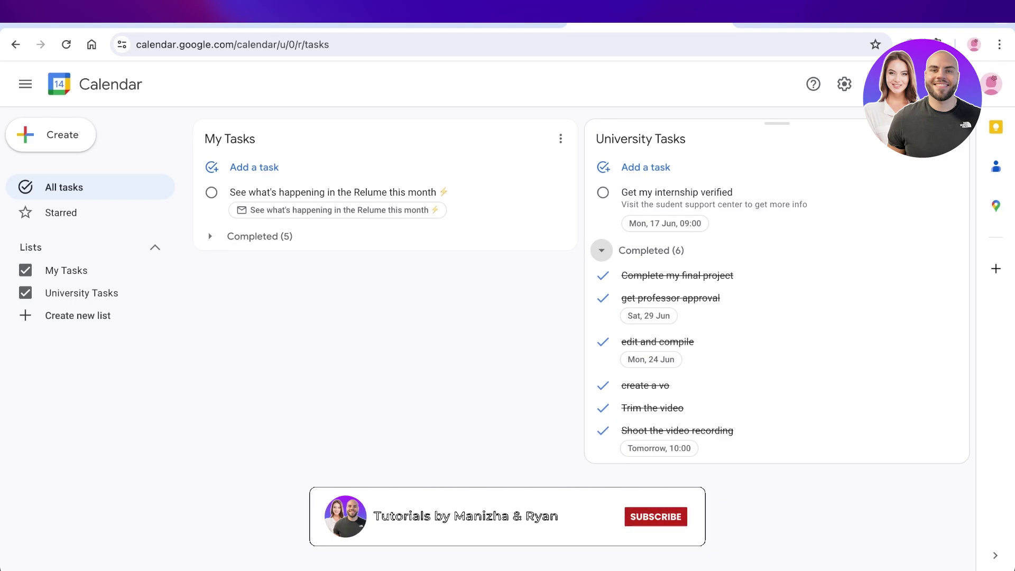